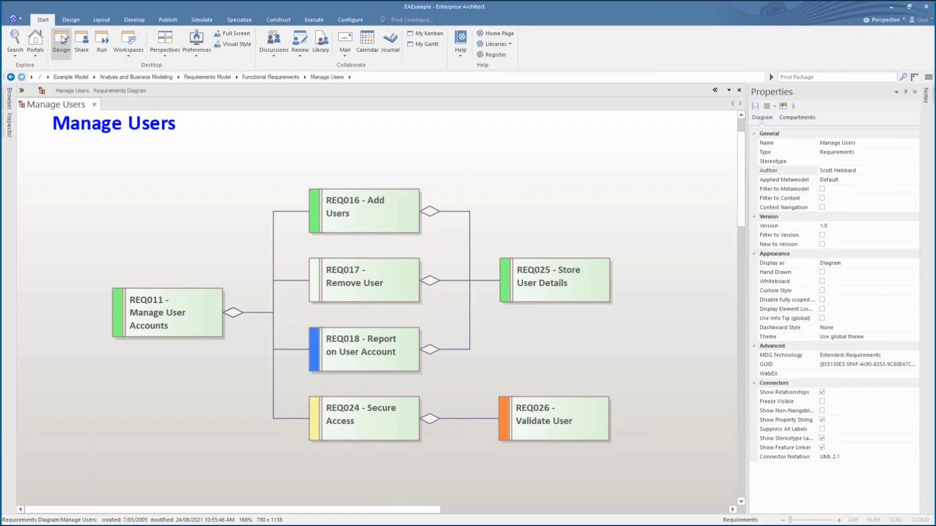
Show the Notes window, pin it open, and dock it beneath the Properties window
{"action": "left_click", "coordinate": [62, 41]}
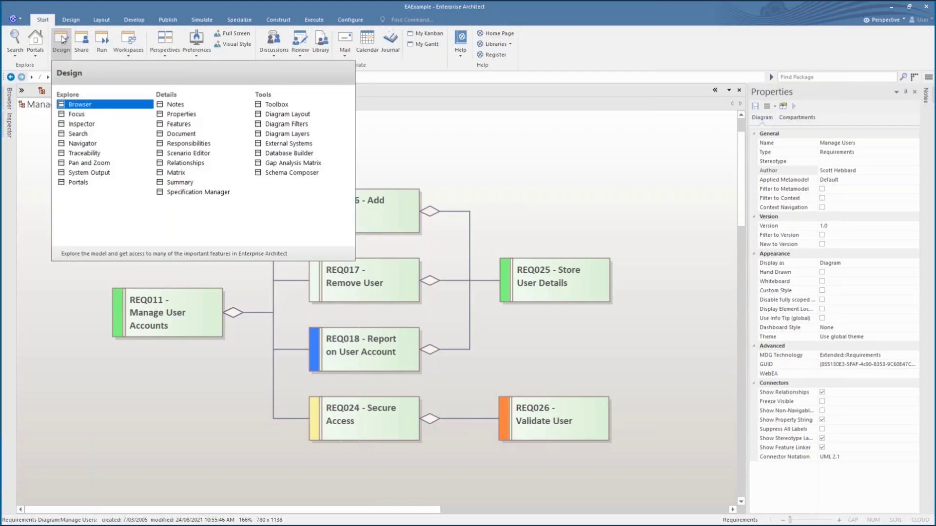
{"action": "left_click", "coordinate": [165, 110]}
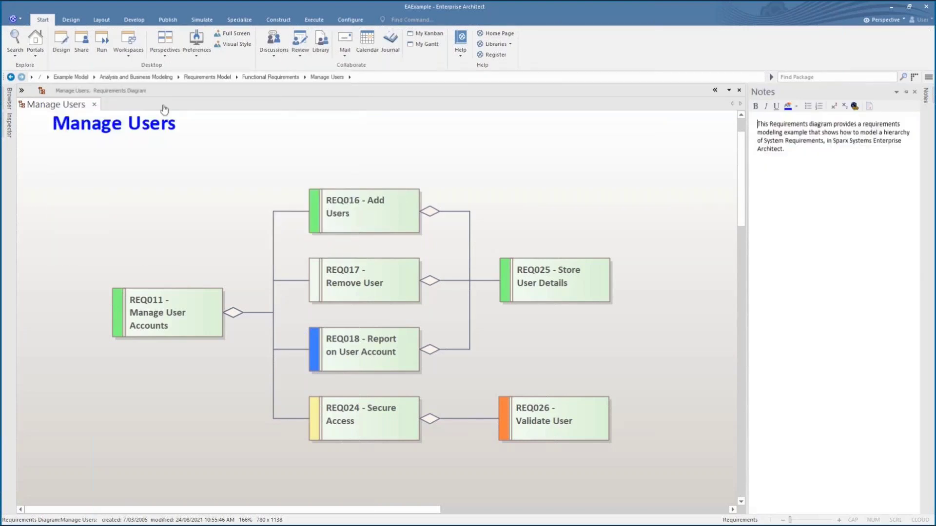
{"action": "left_click", "coordinate": [906, 91]}
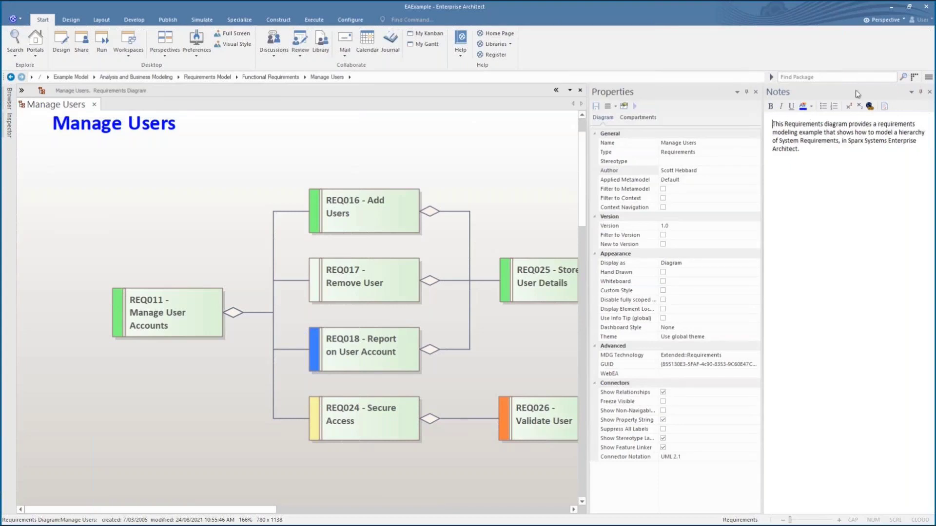
{"action": "left_click_drag", "start_coordinate": [858, 94], "coordinate": [851, 315]}
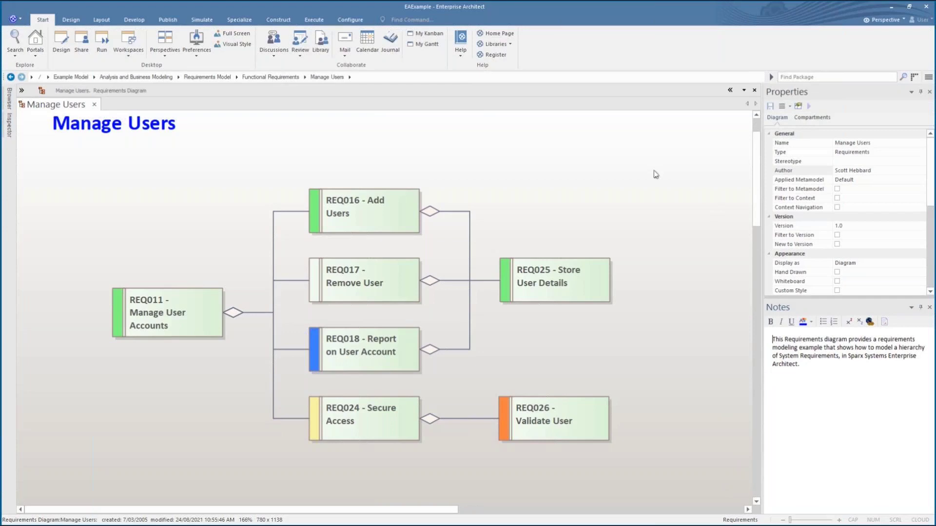
Review the notes of the REQ011 Manage User Accounts, REQ016 Add Users and REQ017 Remove User requirements
{"action": "left_click", "coordinate": [156, 321]}
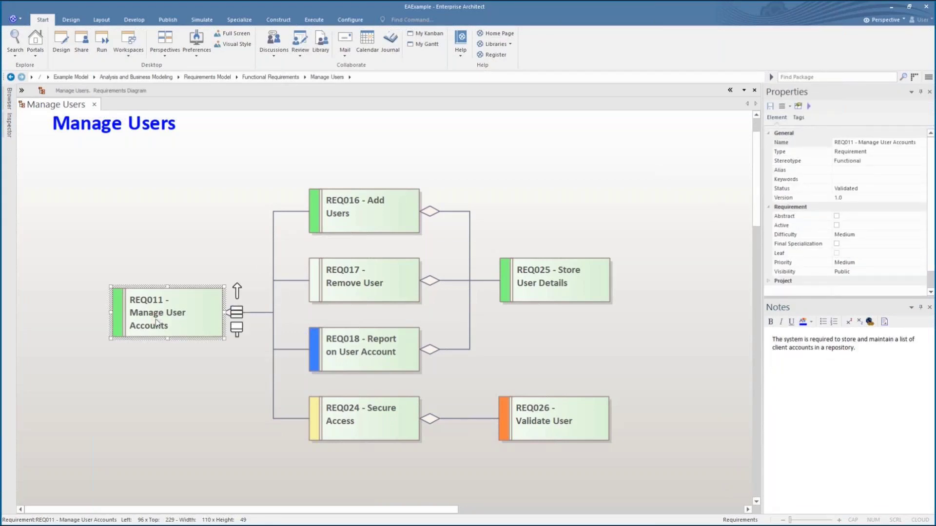
{"action": "left_click", "coordinate": [862, 347]}
{"action": "left_click_drag", "start_coordinate": [863, 350], "coordinate": [756, 334]}
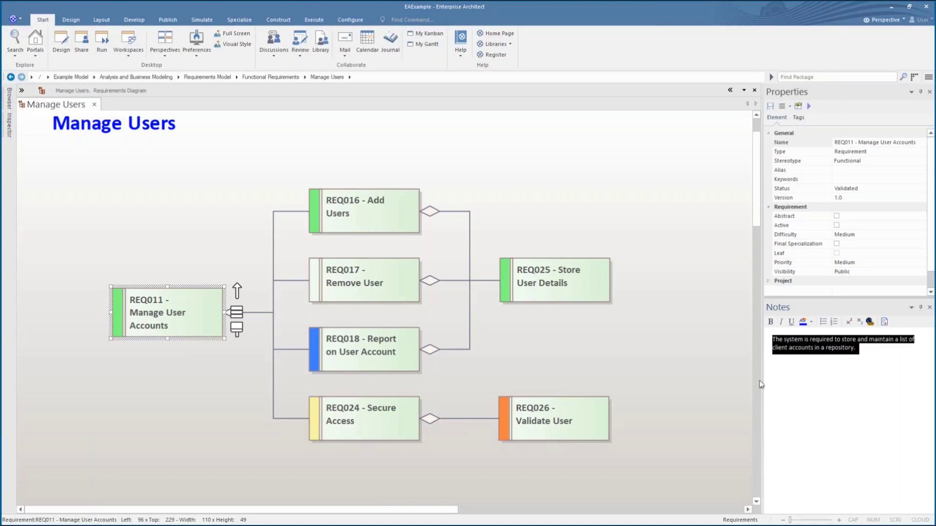
{"action": "left_click", "coordinate": [877, 351]}
{"action": "left_click", "coordinate": [366, 214]}
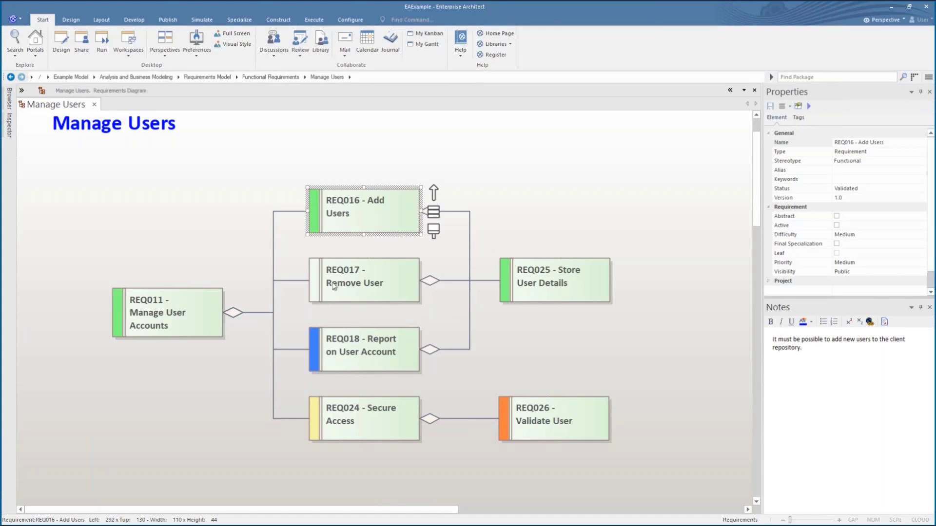
{"action": "left_click", "coordinate": [359, 274]}
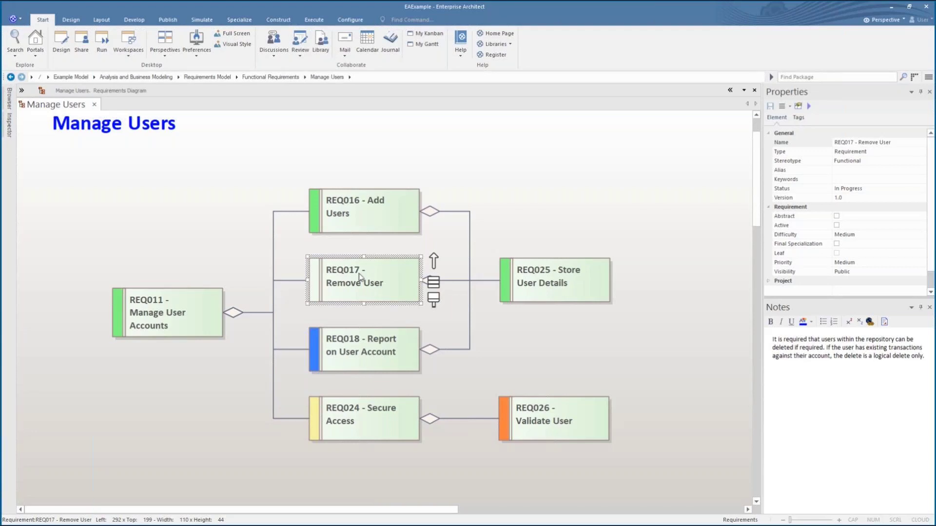
Give the REQ018 - Report on User Account requirement the alias Report1
{"action": "left_click", "coordinate": [360, 360]}
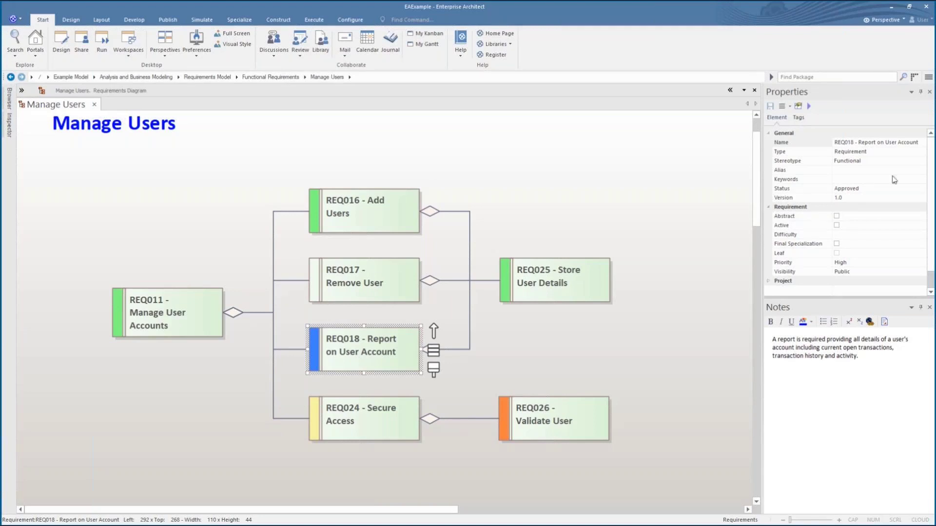
{"action": "left_click", "coordinate": [864, 143]}
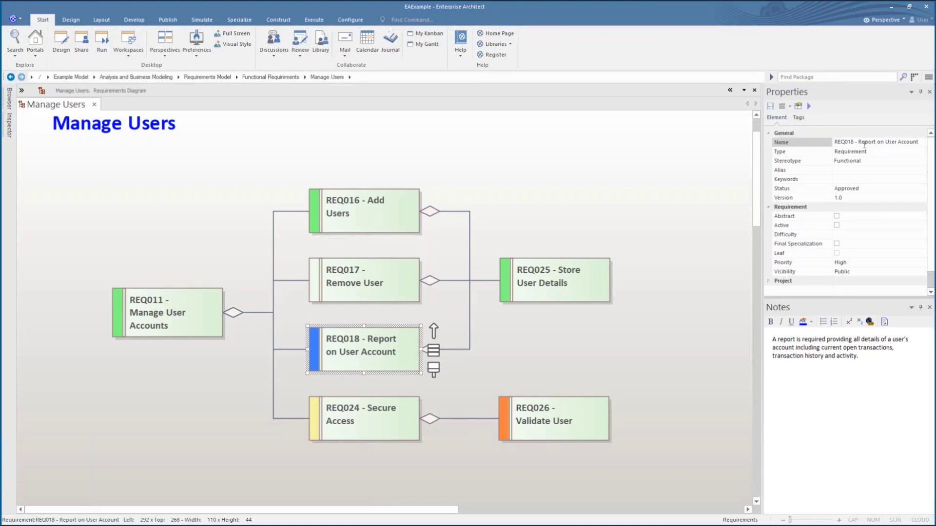
{"action": "key", "text": "Tab"}
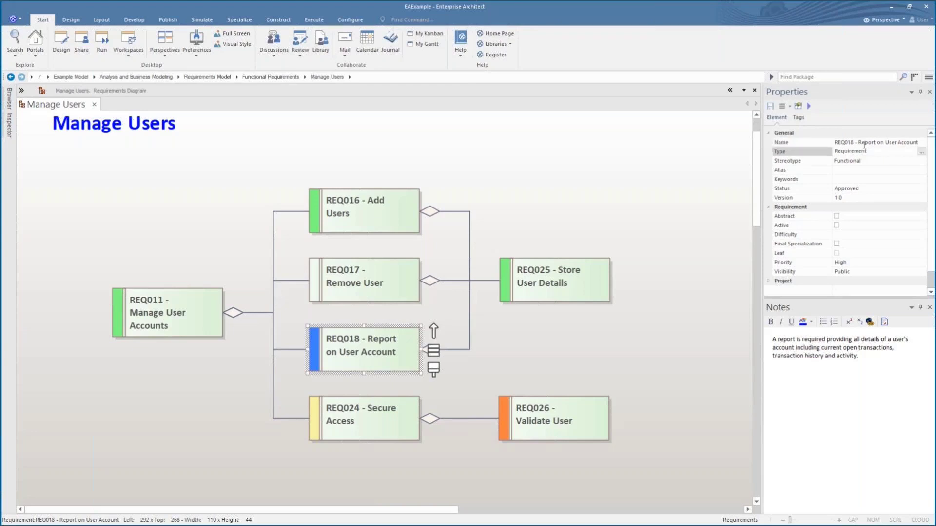
{"action": "left_click", "coordinate": [865, 164]}
{"action": "left_click", "coordinate": [856, 171]}
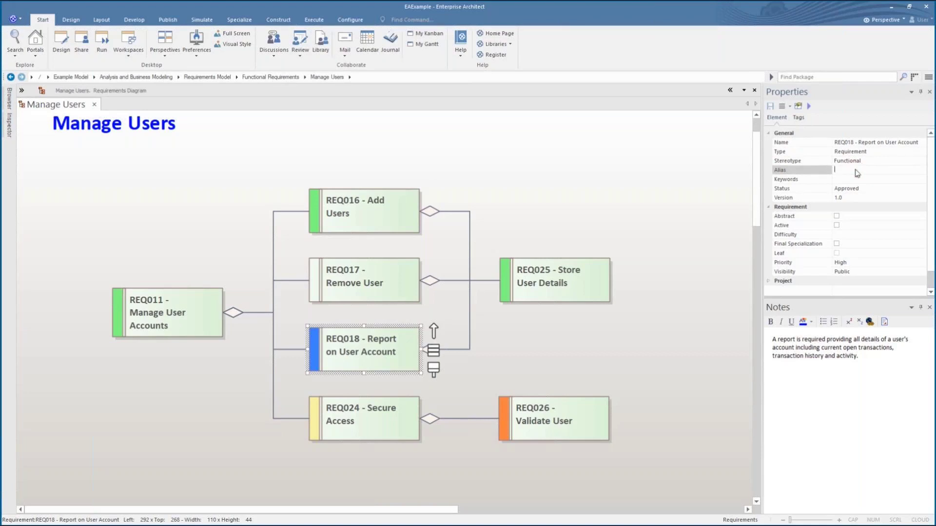
{"action": "type", "text": "Report1"}
Enter "report, document, user" as the keywords of the REQ018 requirement
{"action": "left_click", "coordinate": [871, 180]}
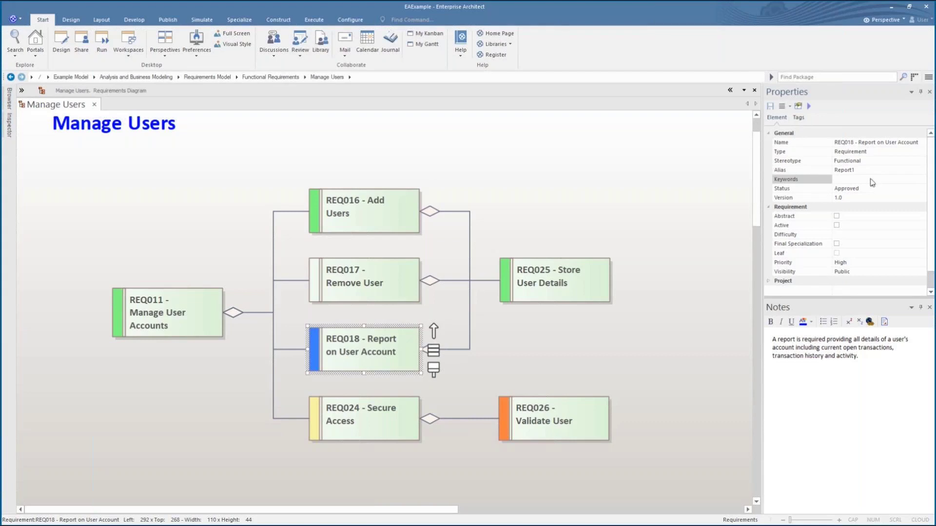
{"action": "type", "text": "report, document"}
{"action": "type", "text": ", user"}
Try the Mandatory and Proposed statuses on the REQ018 requirement and set its status back to Approved
{"action": "left_click", "coordinate": [865, 190]}
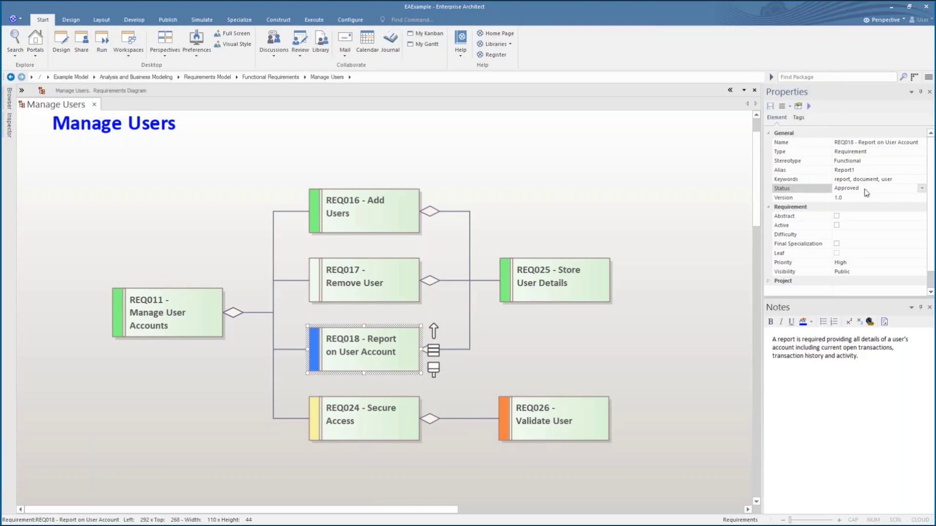
{"action": "left_click", "coordinate": [923, 189]}
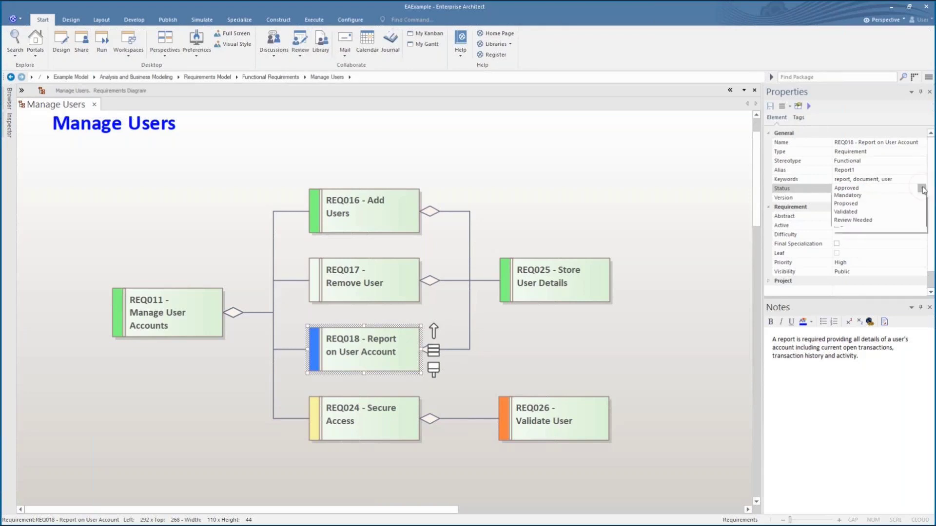
{"action": "left_click", "coordinate": [885, 213]}
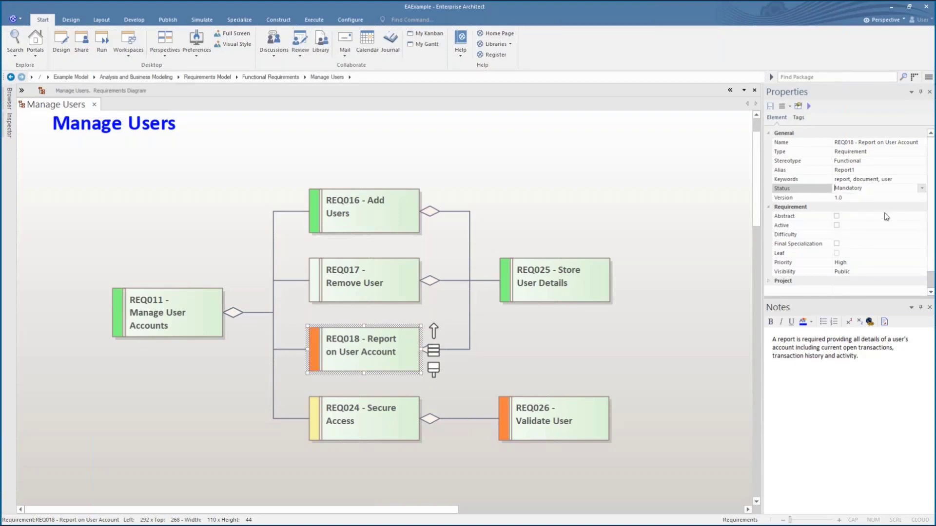
{"action": "left_click", "coordinate": [922, 188]}
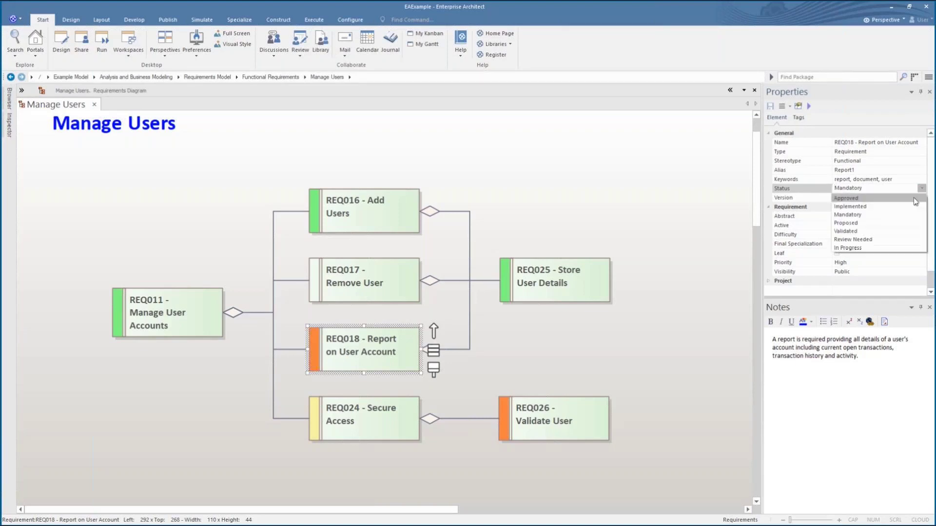
{"action": "left_click", "coordinate": [895, 224]}
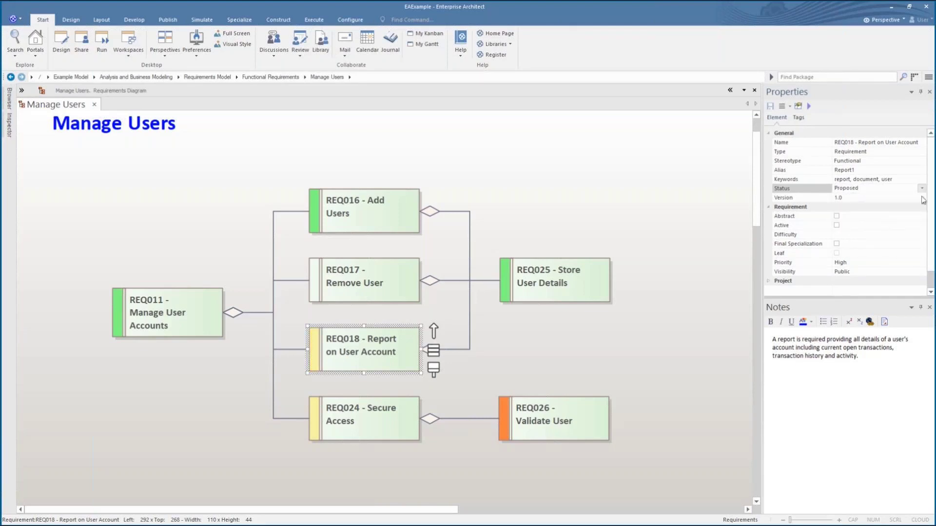
{"action": "left_click", "coordinate": [922, 189]}
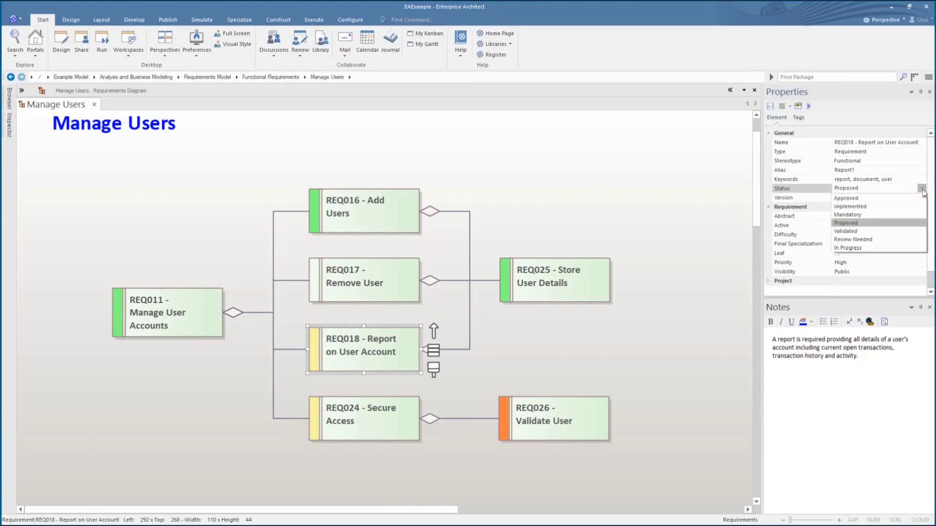
{"action": "left_click", "coordinate": [884, 197]}
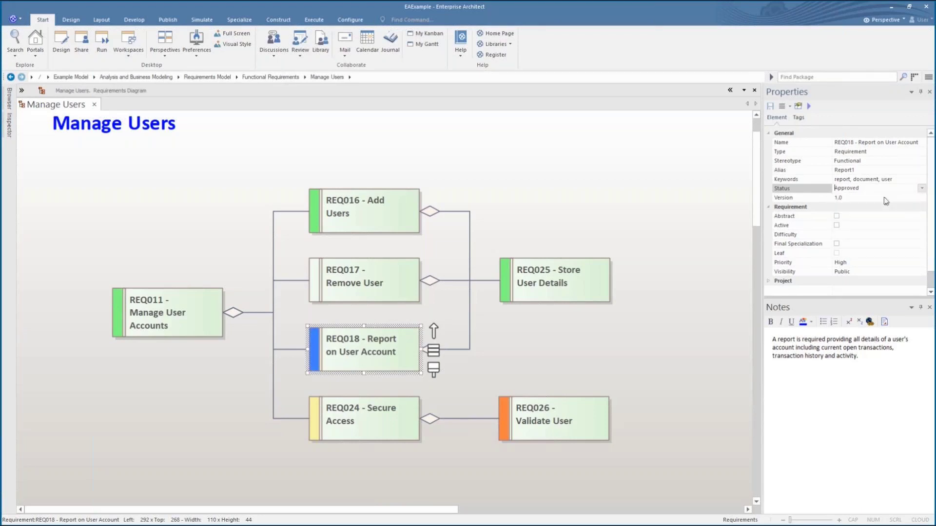
Set the REQ018 requirement's version to 2.0 and its difficulty to Medium
{"action": "left_click", "coordinate": [883, 198]}
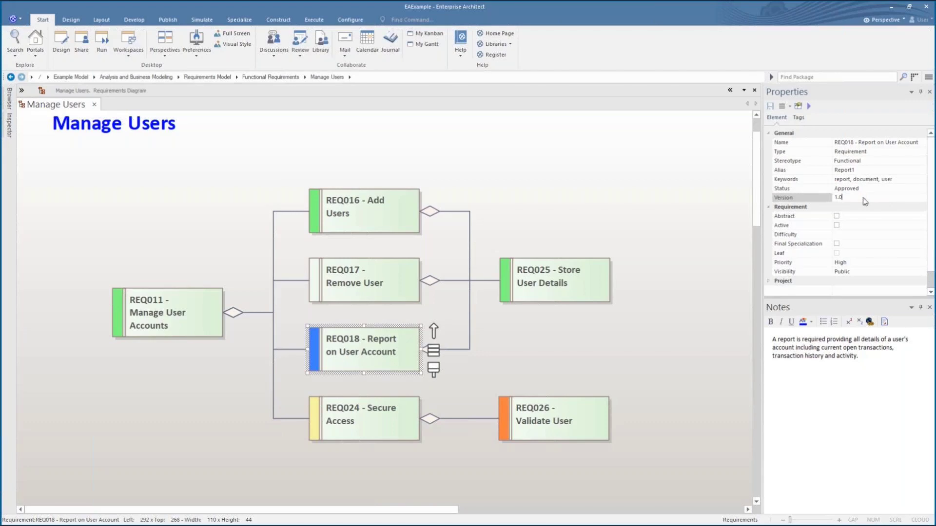
{"action": "left_click_drag", "start_coordinate": [864, 197], "coordinate": [796, 206]}
{"action": "type", "text": "2.0"}
{"action": "left_click", "coordinate": [868, 235]}
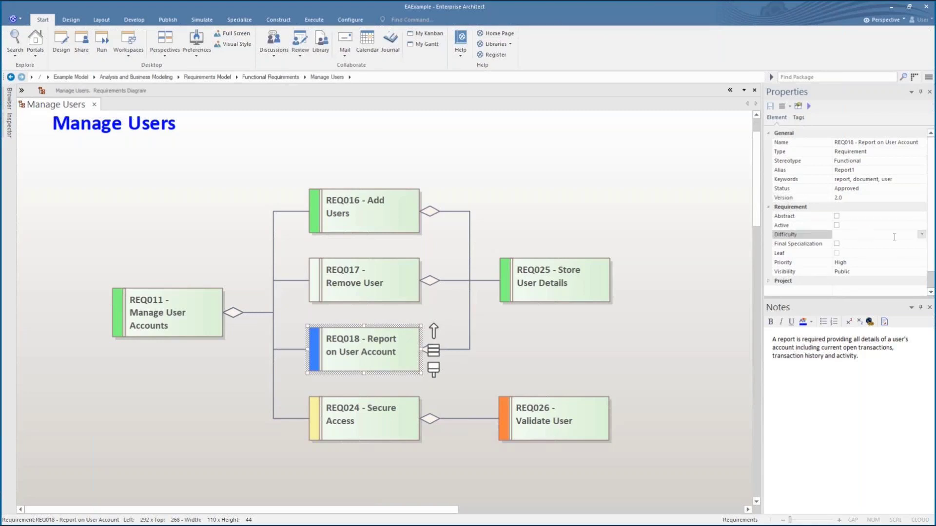
{"action": "left_click", "coordinate": [922, 235]}
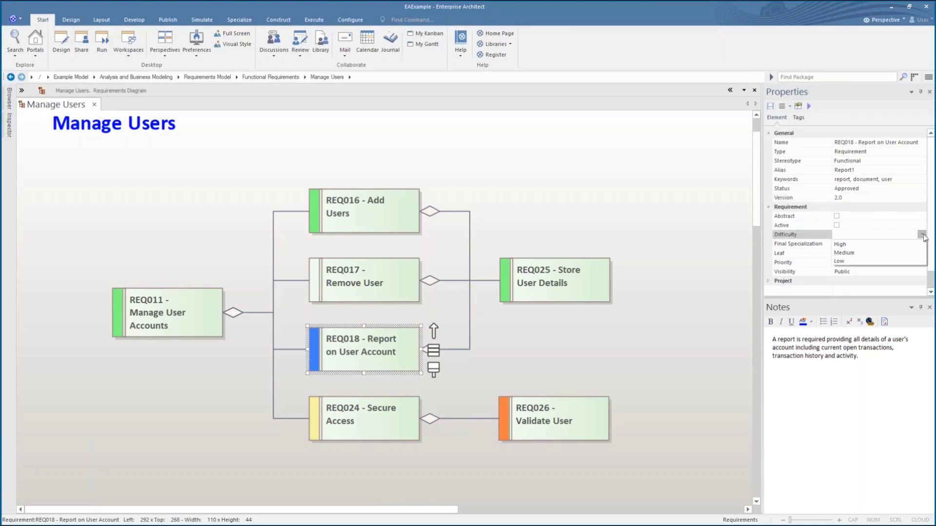
{"action": "left_click", "coordinate": [859, 253]}
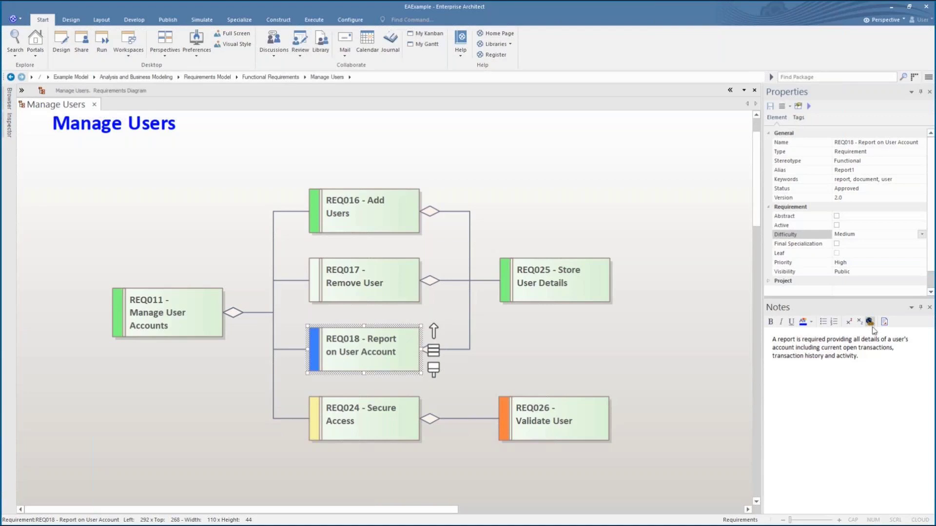
Review the properties and notes of the REQ017 Remove User and REQ011 Manage User Accounts requirements
{"action": "left_click", "coordinate": [393, 283]}
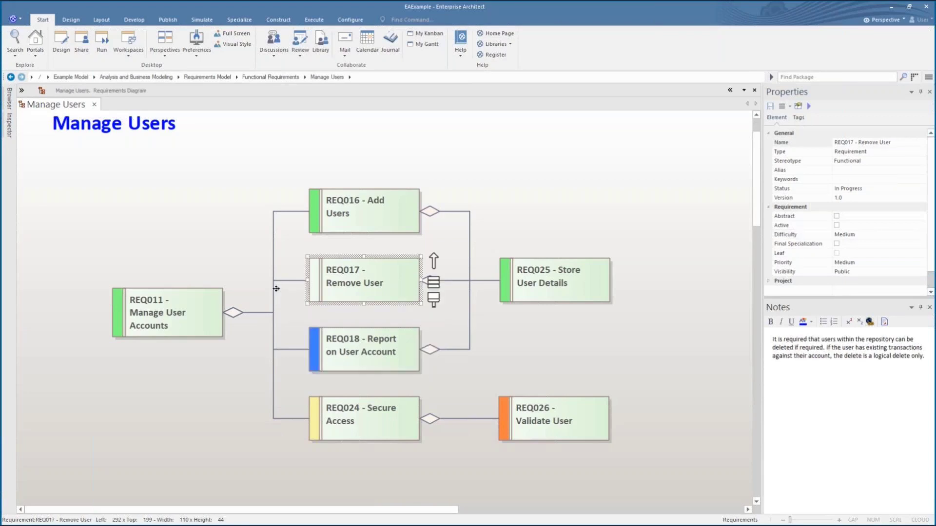
{"action": "left_click", "coordinate": [166, 322]}
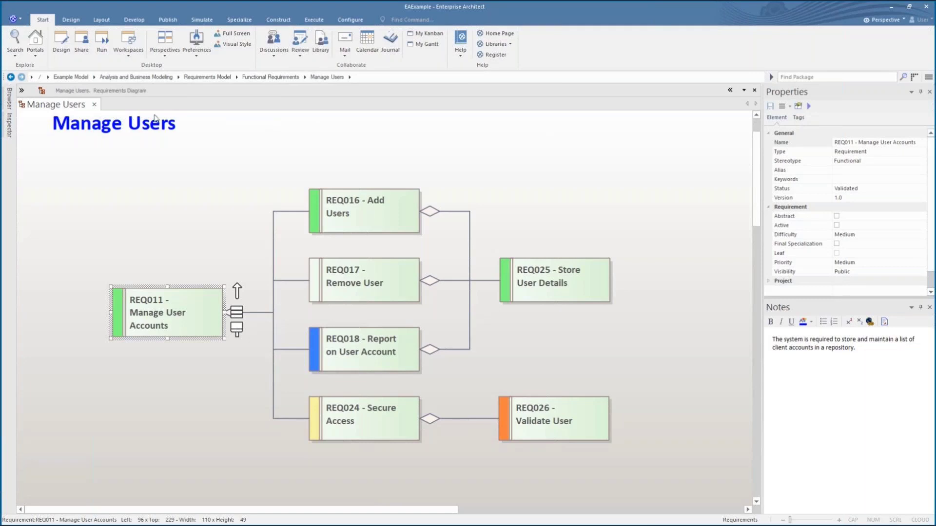
Open the model glossary and start a new glossary item with the term Book
{"action": "left_click", "coordinate": [81, 40]}
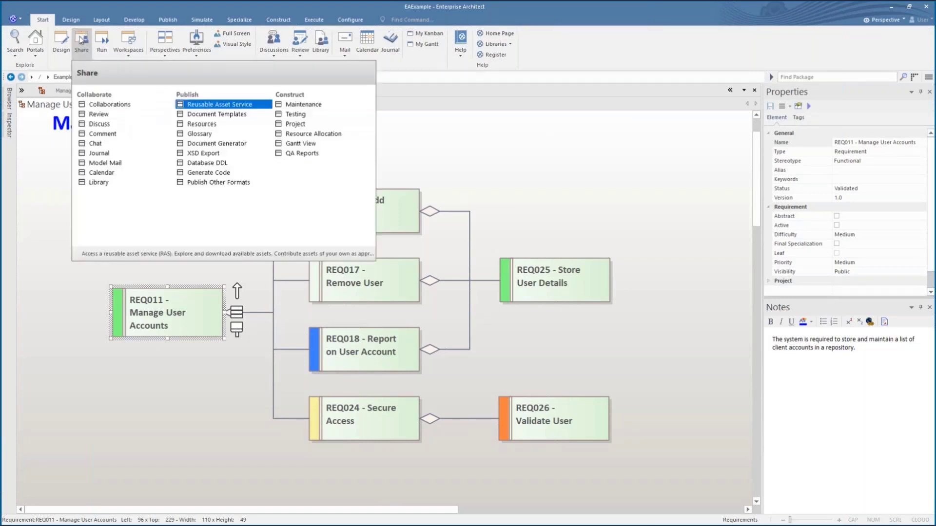
{"action": "left_click", "coordinate": [201, 134]}
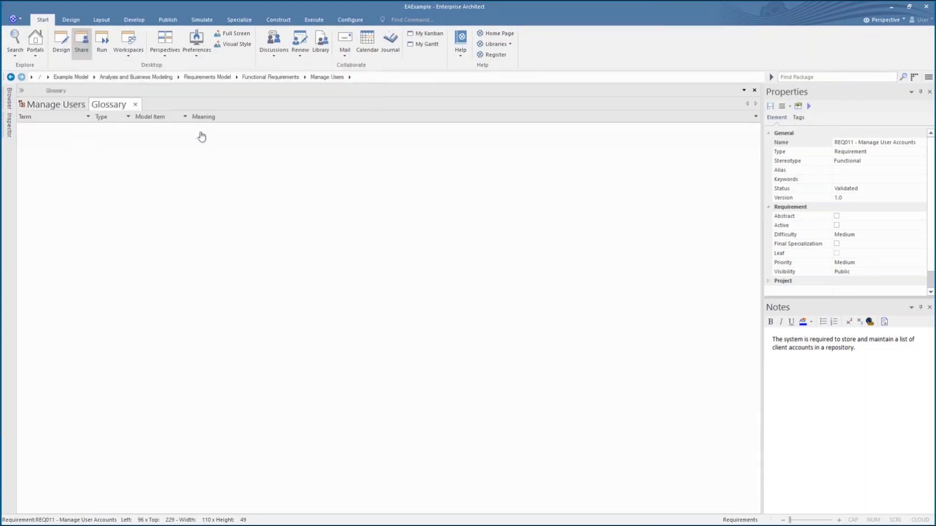
{"action": "right_click", "coordinate": [201, 137]}
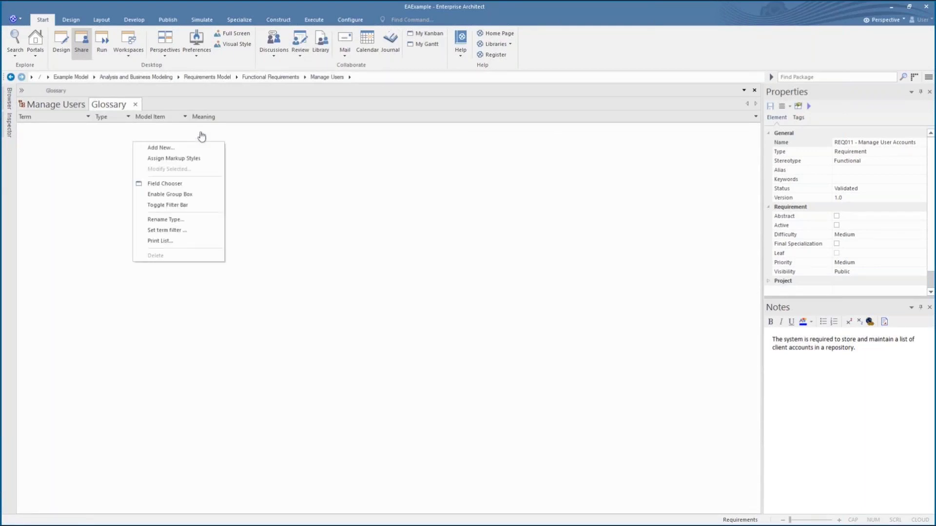
{"action": "left_click", "coordinate": [152, 147]}
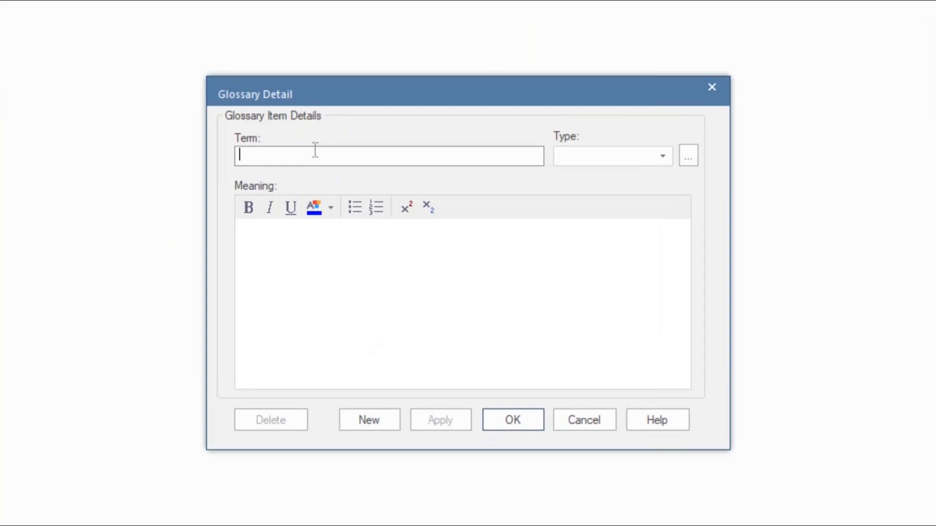
{"action": "type", "text": "Book"}
Create a new glossary type named Literary Terms for the Book term
{"action": "left_click", "coordinate": [687, 155]}
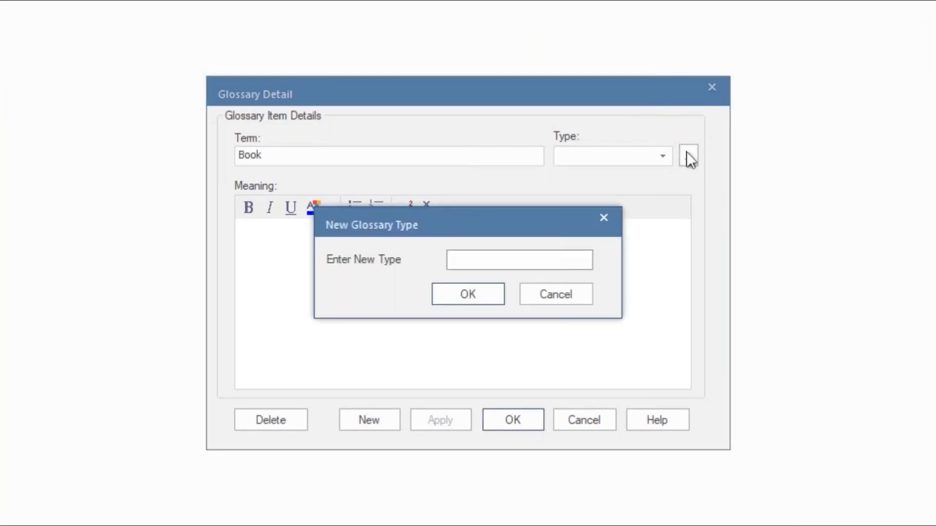
{"action": "type", "text": "Literary Terms"}
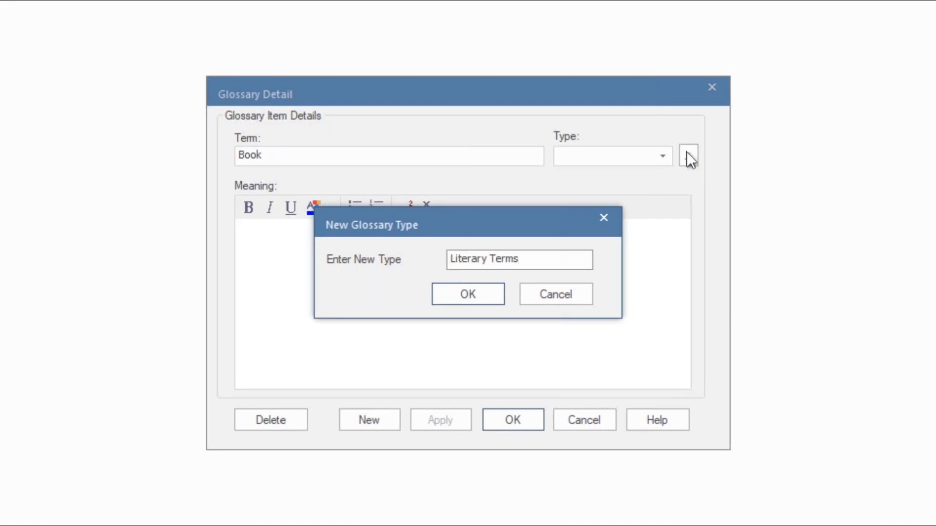
{"action": "left_click", "coordinate": [464, 296]}
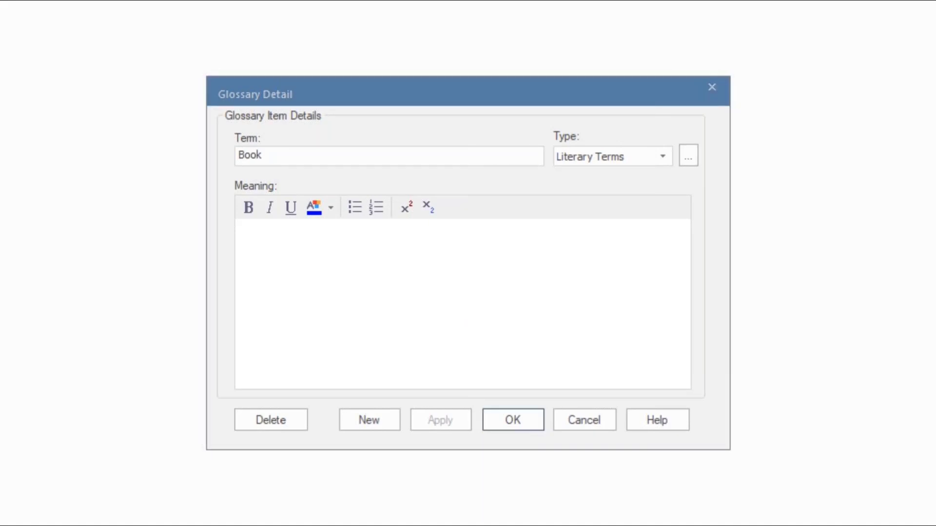
Enter the meaning "A book is a written or printed work consisting of pages glued or sewn together along one side and bound in covers."
{"action": "left_click", "coordinate": [285, 239]}
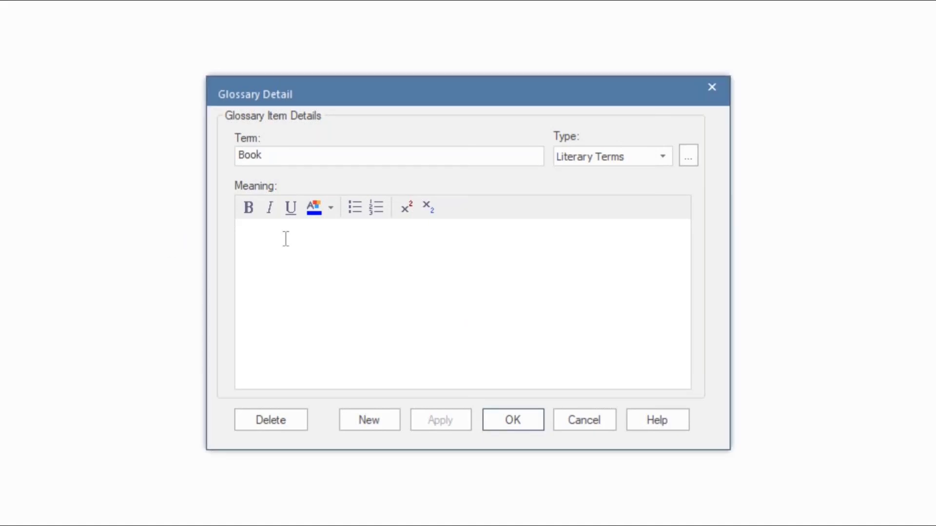
{"action": "type", "text": "A book is"}
{"action": "type", "text": "a written or printed work consisting of pages glued or sewn together along one side and bound in covers."}
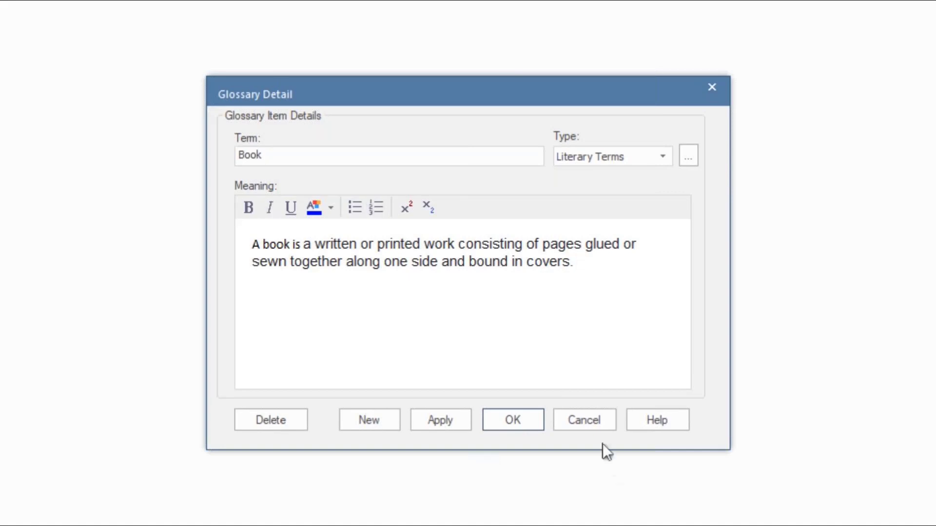
Save the Book glossary item, and start another item with a new glossary type named Technical
{"action": "left_click", "coordinate": [512, 420]}
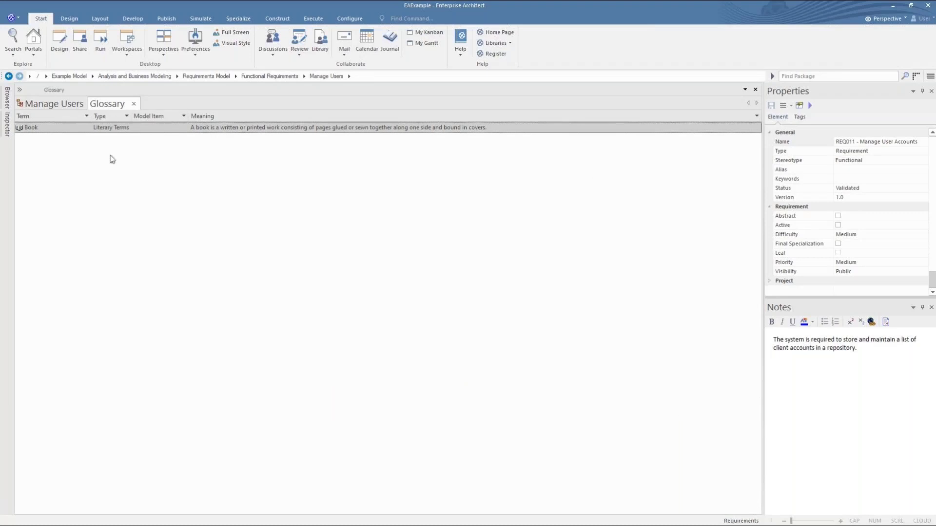
{"action": "right_click", "coordinate": [126, 151]}
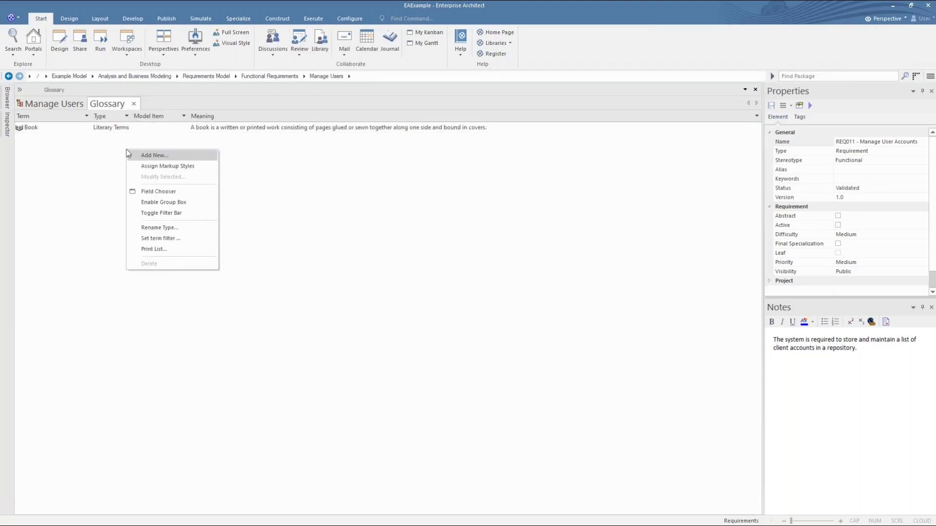
{"action": "left_click", "coordinate": [127, 152]}
{"action": "left_click", "coordinate": [690, 160]}
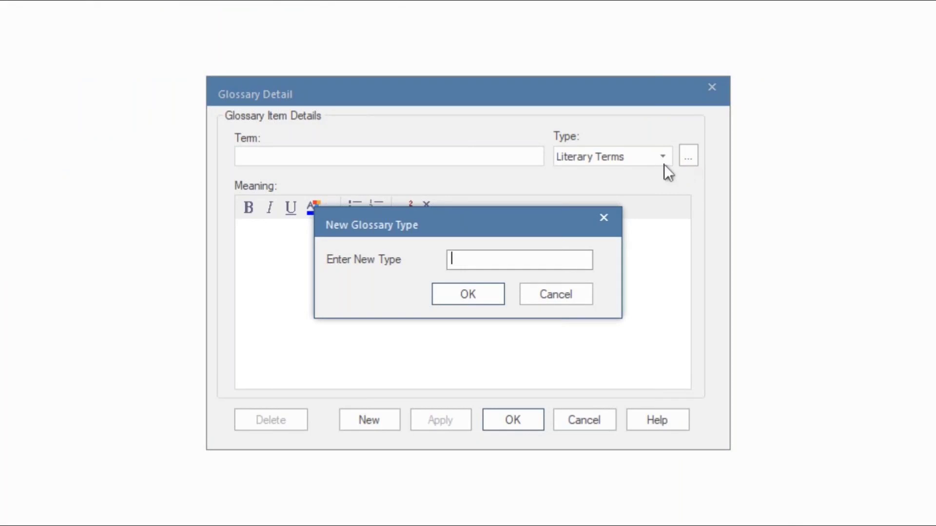
{"action": "type", "text": "echnical"}
{"action": "left_click", "coordinate": [460, 295]}
Enter the term Accounts with a meaning describing user accounts that access only one database related to book sales, and save the glossary item
{"action": "left_click", "coordinate": [289, 152]}
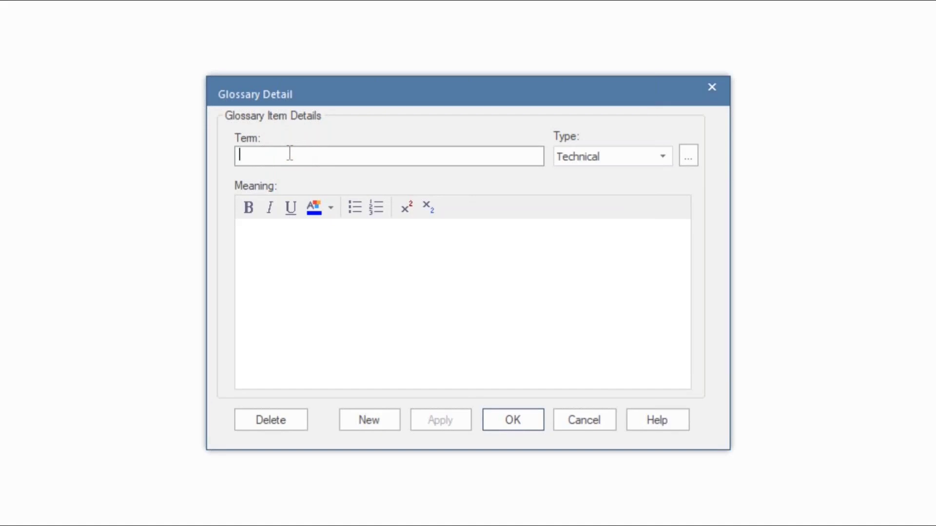
{"action": "type", "text": "Accounts"}
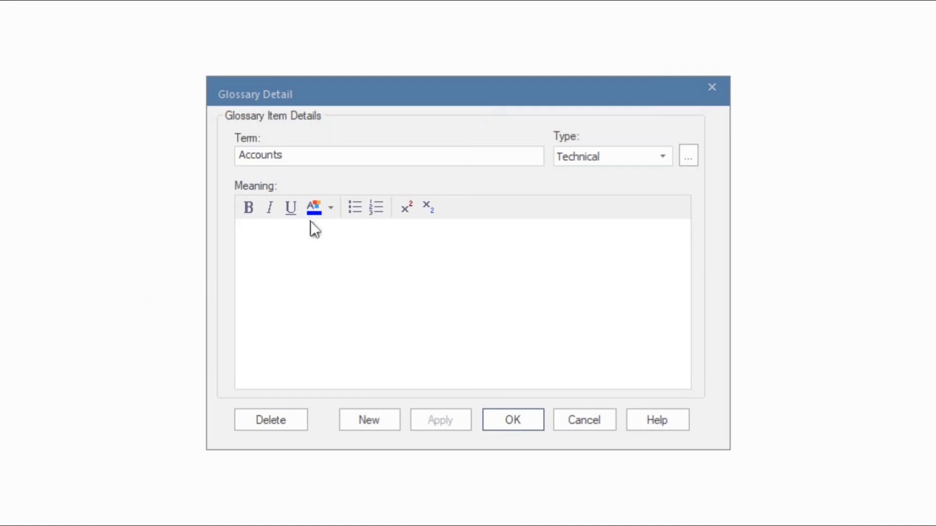
{"action": "left_click", "coordinate": [283, 242]}
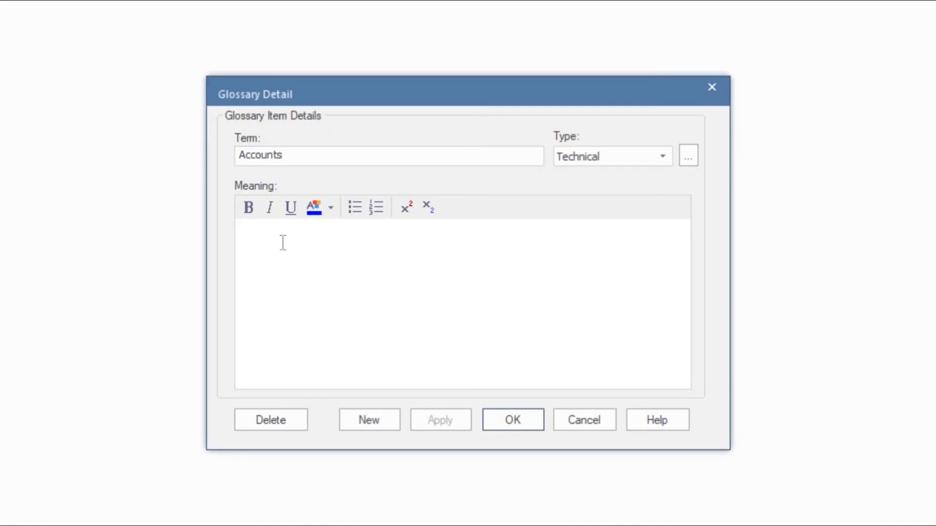
{"action": "type", "text": "User accounts which have access to only one particular database related to book sales. If you collaborate with other people on managing a website and wish to give them access to the database, you should create separate user accounts for them. Each of these accounts is used to access only one database. In this case, you first create a database and then user accounts."}
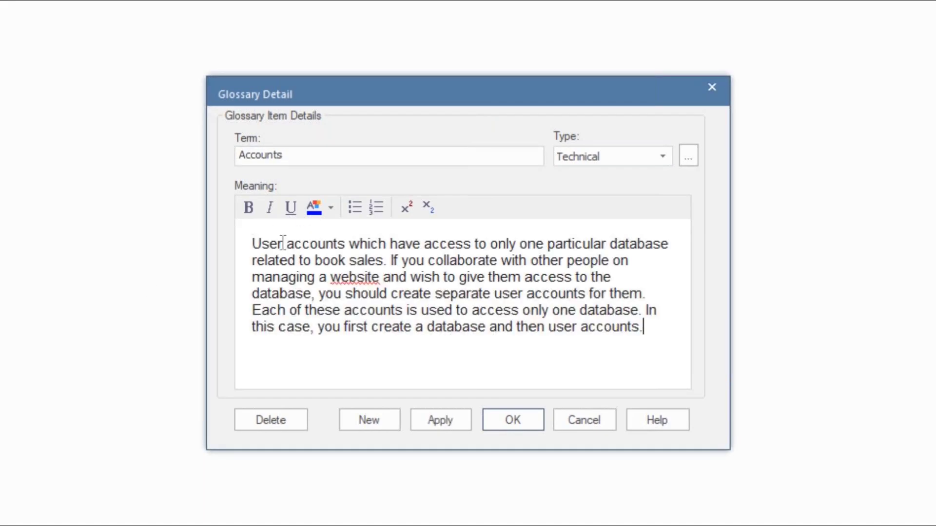
{"action": "left_click", "coordinate": [356, 276]}
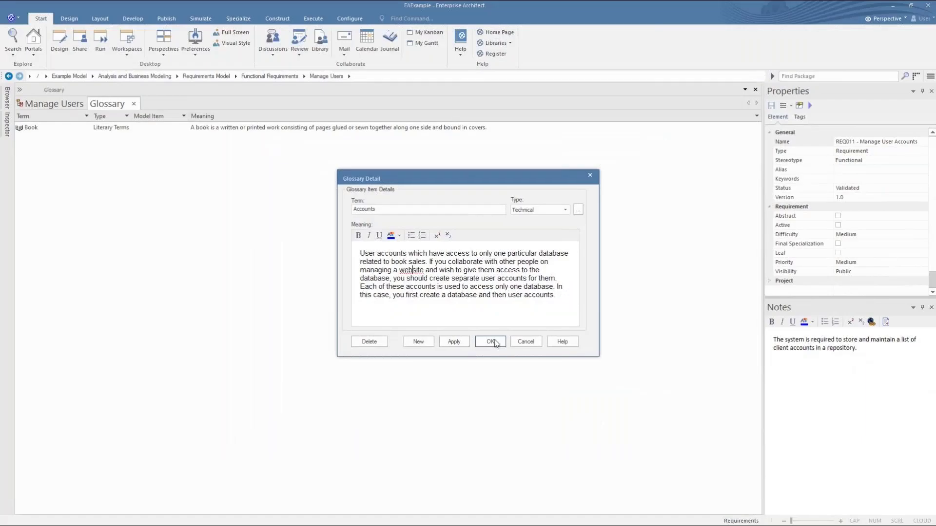
{"action": "left_click", "coordinate": [513, 420]}
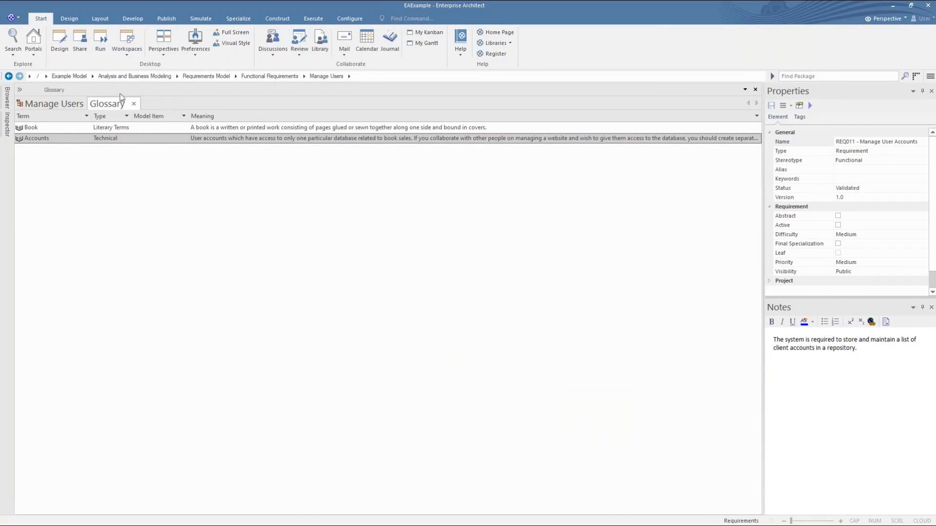
Close the glossary and view the definition of the term accounts from the notes of REQ011 Manage User Accounts
{"action": "left_click", "coordinate": [134, 103]}
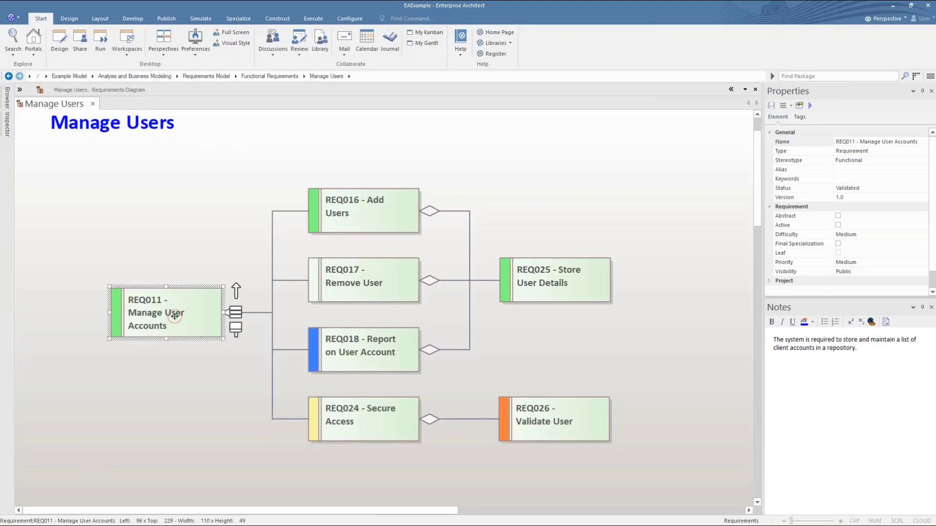
{"action": "left_click", "coordinate": [174, 313]}
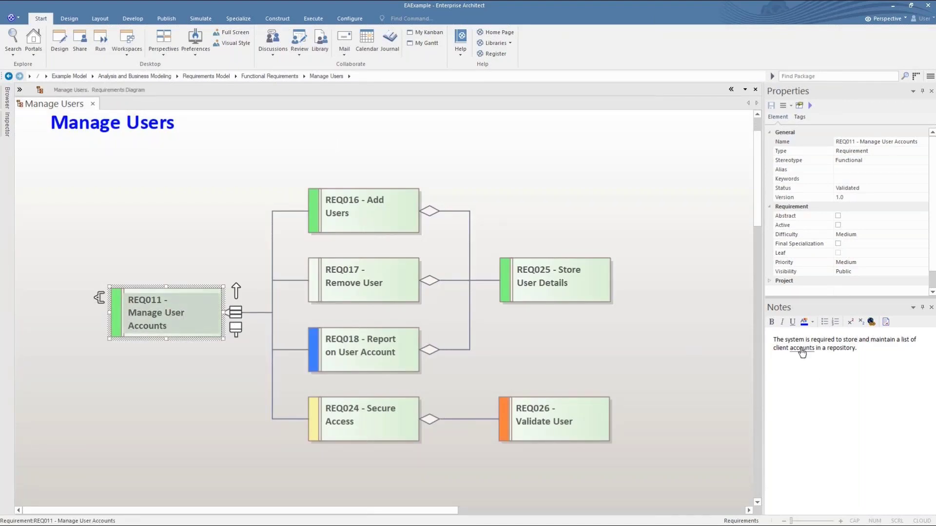
{"action": "left_click", "coordinate": [801, 349]}
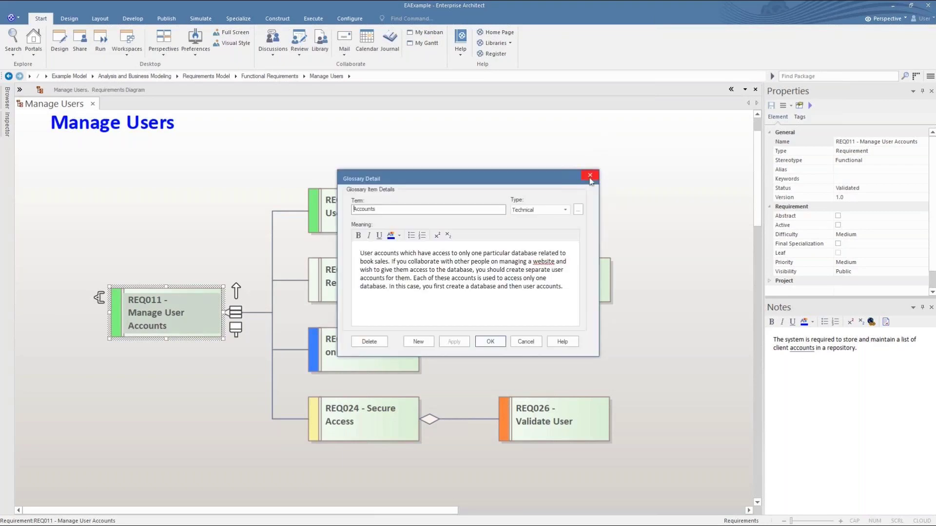
{"action": "left_click", "coordinate": [590, 175]}
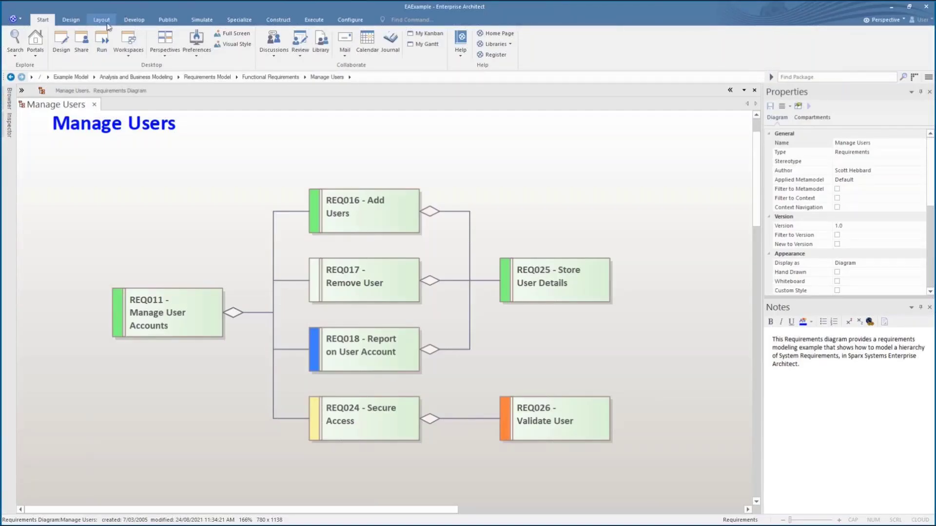
Filter the Manage Users diagram by Version with the value 2.0, using the Contains condition first and Not Equals second
{"action": "left_click", "coordinate": [101, 20]}
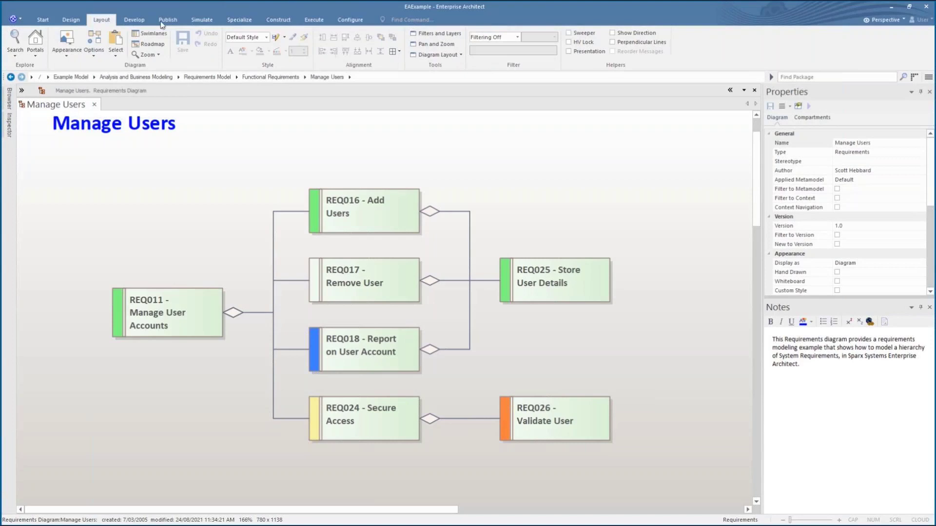
{"action": "left_click", "coordinate": [517, 38]}
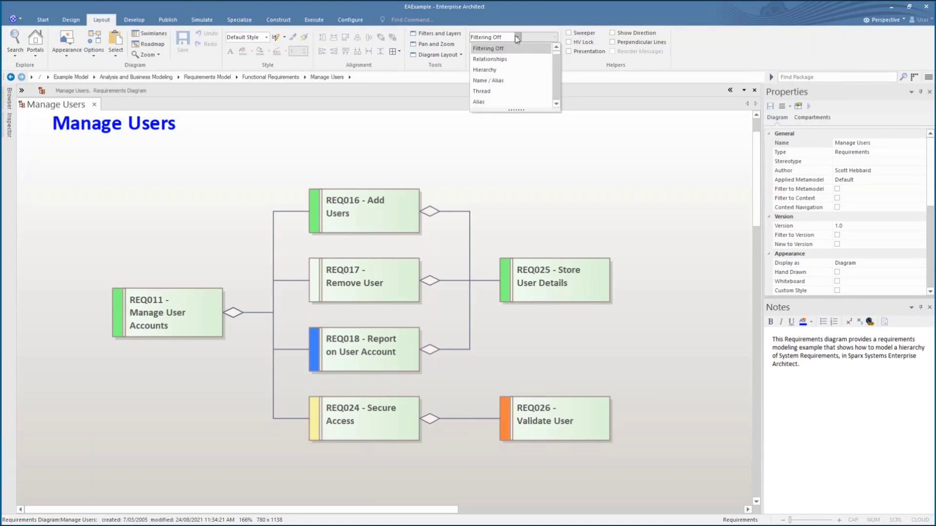
{"action": "scroll", "coordinate": [515, 74], "scroll_direction": "down", "scroll_amount": 3}
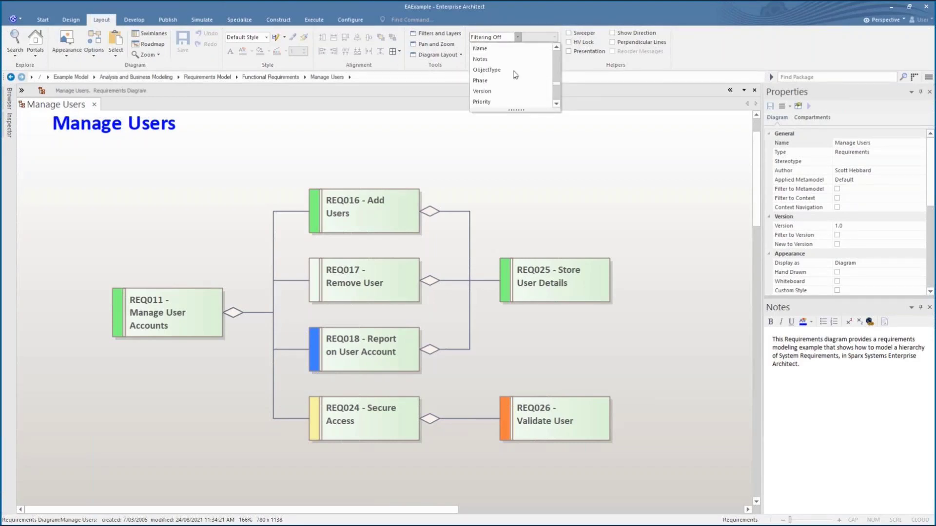
{"action": "left_click", "coordinate": [497, 90]}
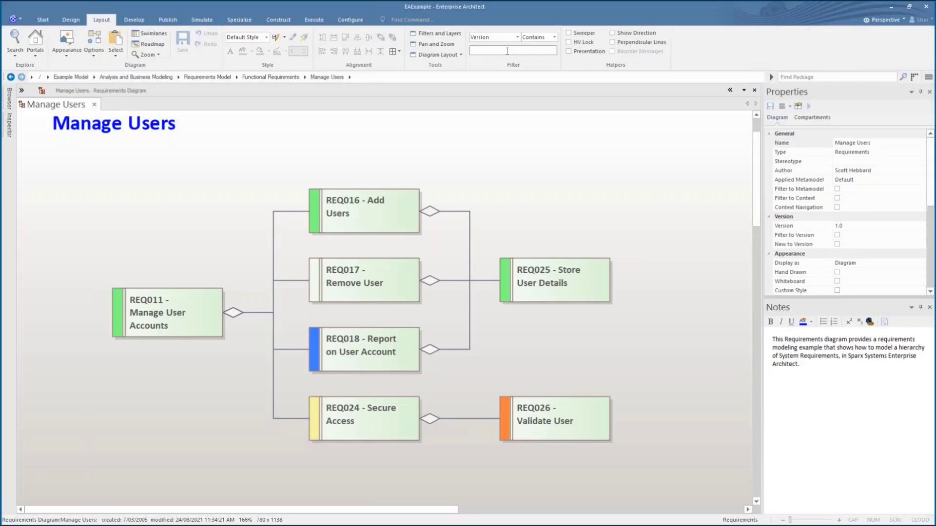
{"action": "type", "text": "2"}
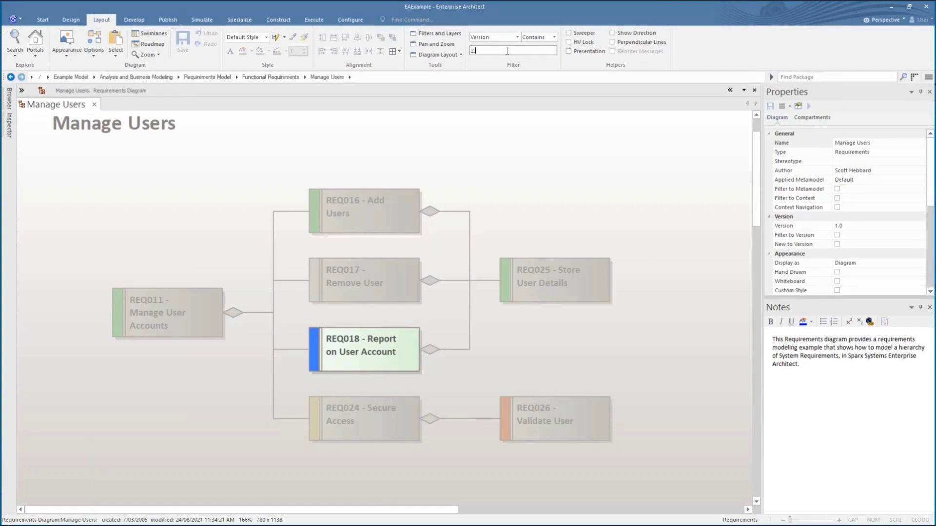
{"action": "left_click", "coordinate": [550, 37]}
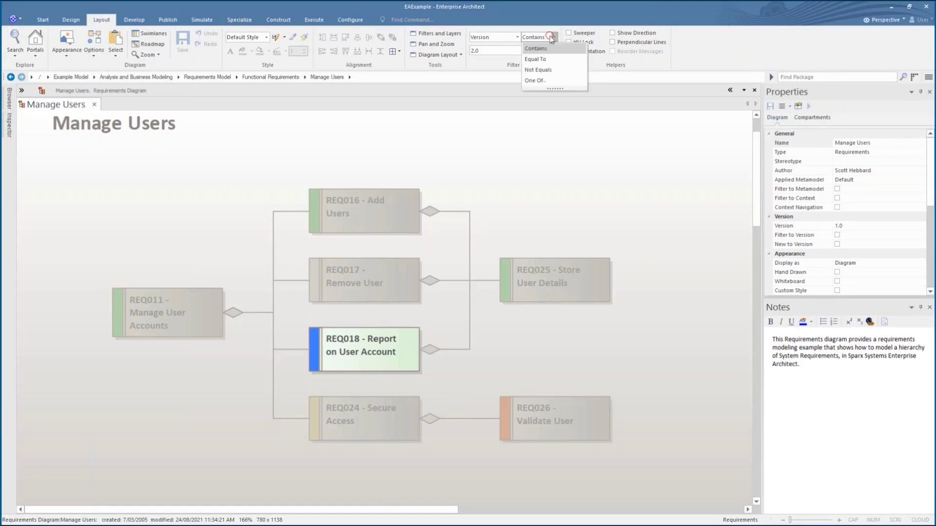
{"action": "left_click", "coordinate": [544, 70]}
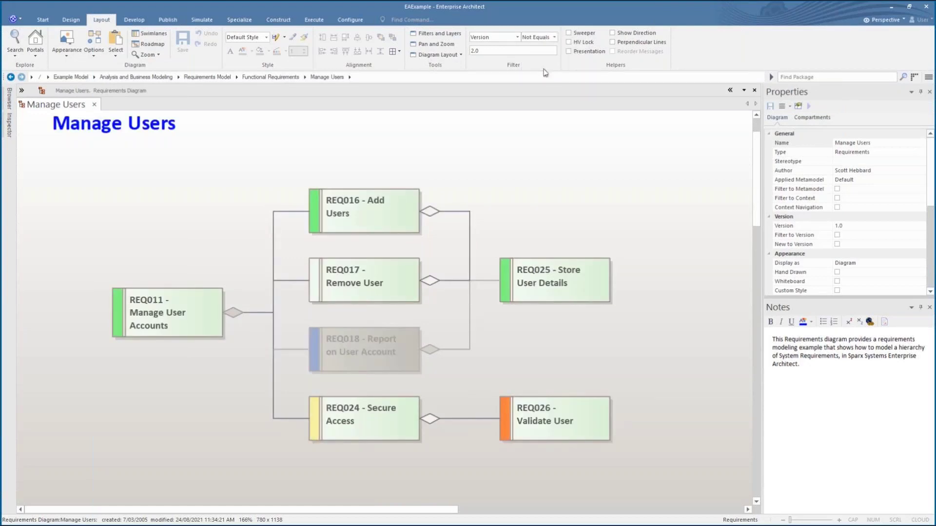
Filter the diagram by Keywords containing "validation", and replace the filter text with "store"
{"action": "left_click", "coordinate": [518, 37]}
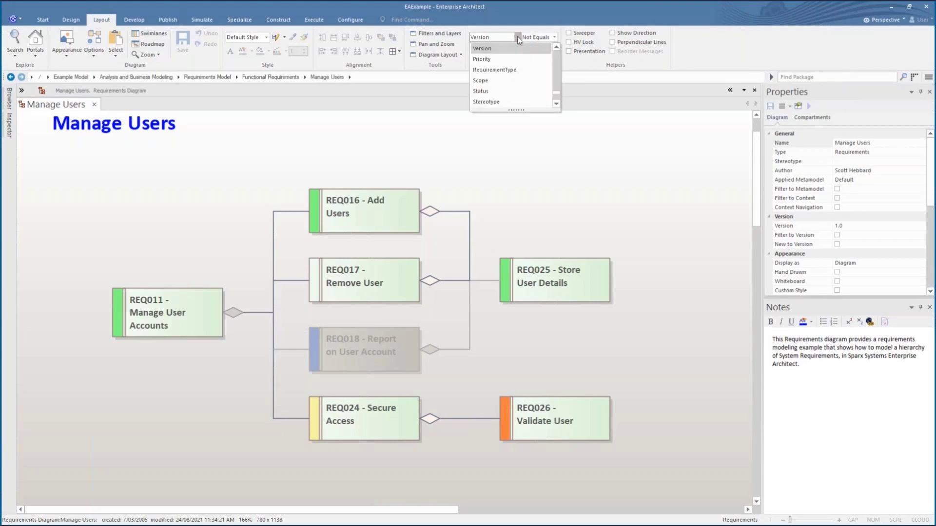
{"action": "key", "text": "Down"}
{"action": "key", "text": "Down"}
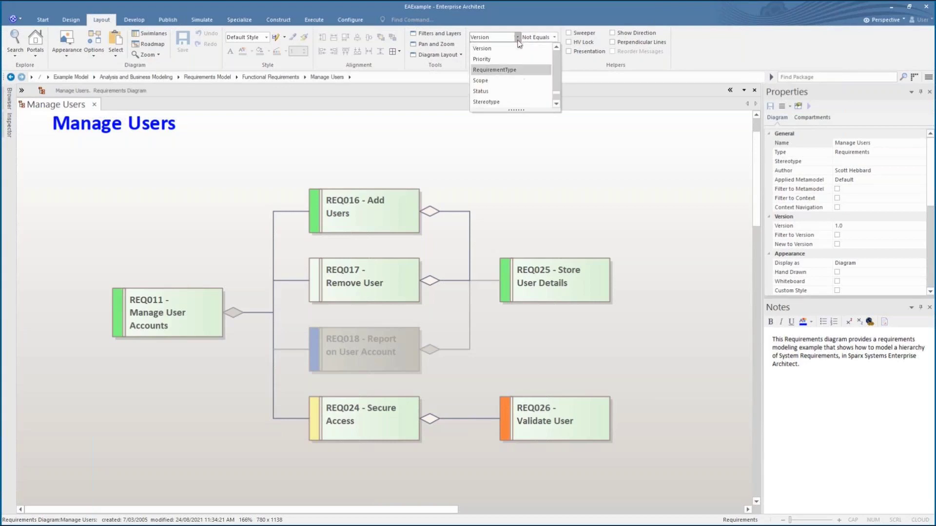
{"action": "scroll", "coordinate": [523, 81], "scroll_direction": "up", "scroll_amount": 2}
{"action": "scroll", "coordinate": [522, 81], "scroll_direction": "up", "scroll_amount": 1}
{"action": "left_click", "coordinate": [509, 49]}
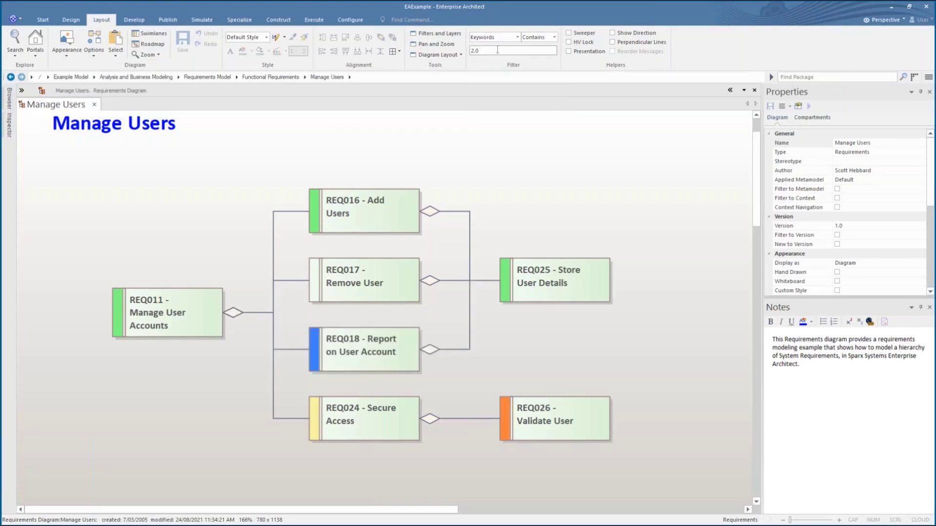
{"action": "double_click", "coordinate": [508, 51]}
{"action": "type", "text": "vali"}
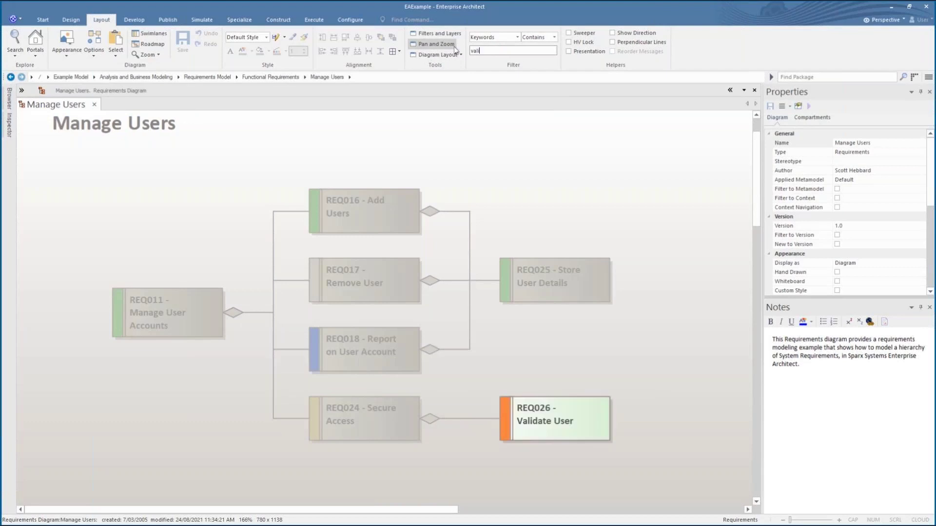
{"action": "type", "text": "dation"}
{"action": "key", "text": "Return"}
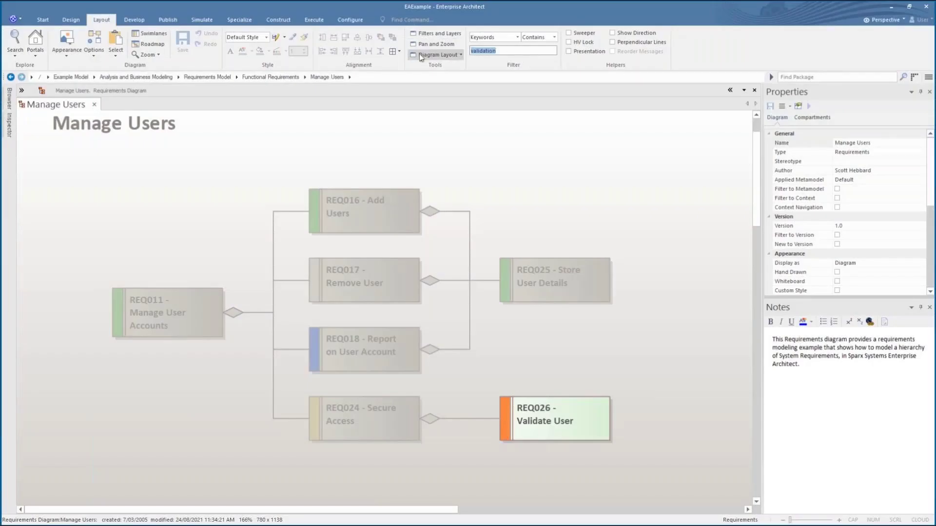
{"action": "type", "text": "store"}
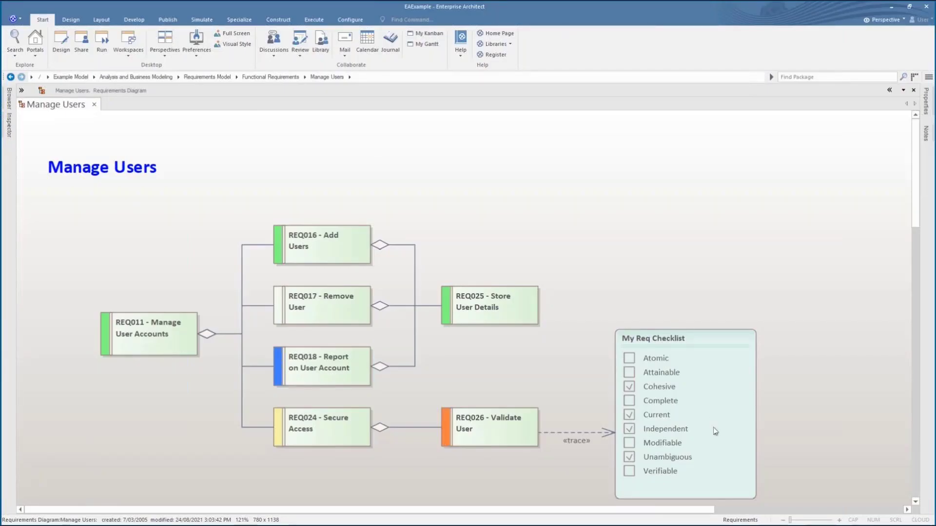
Check the Complete item and uncheck the Current item in My Req Checklist
{"action": "left_click", "coordinate": [715, 431]}
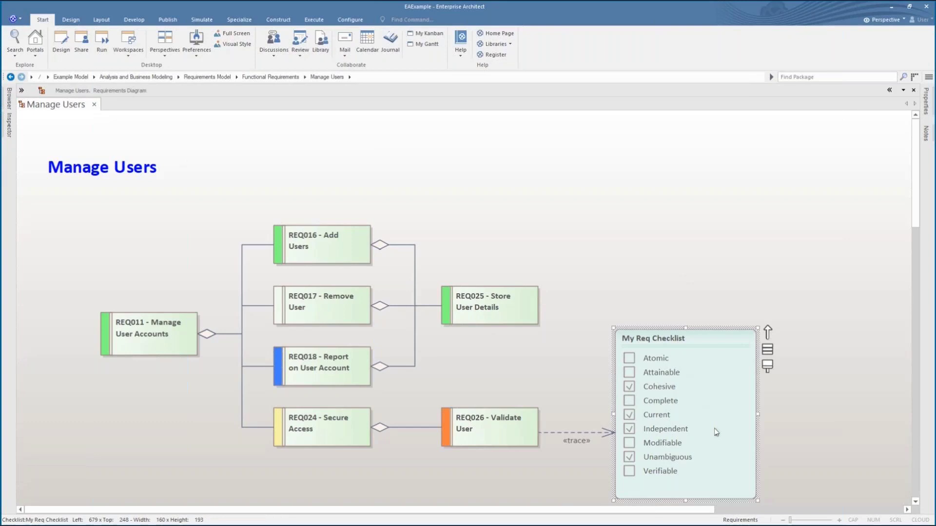
{"action": "left_click", "coordinate": [630, 401]}
{"action": "left_click", "coordinate": [630, 416]}
{"action": "left_click", "coordinate": [830, 415]}
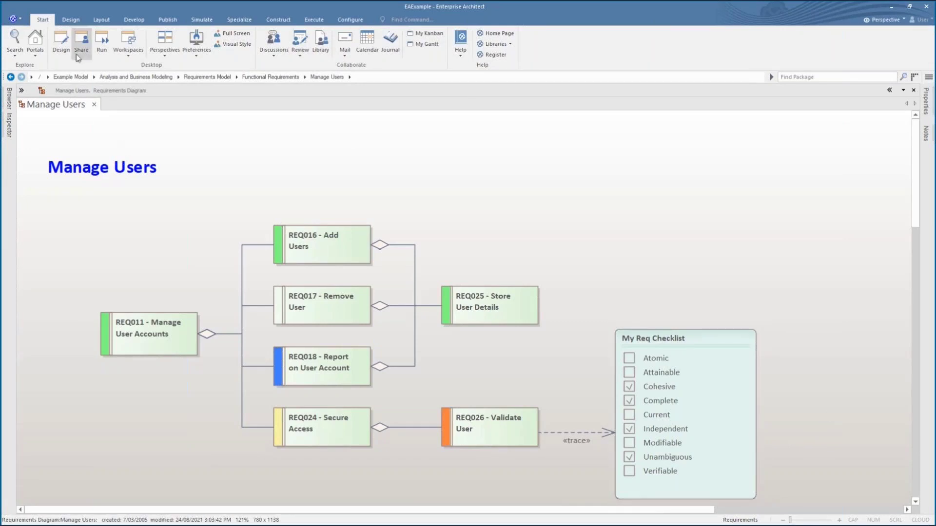
Show the diagram Toolbox and add a Requirements Checklist element above My Req Checklist
{"action": "left_click", "coordinate": [57, 42]}
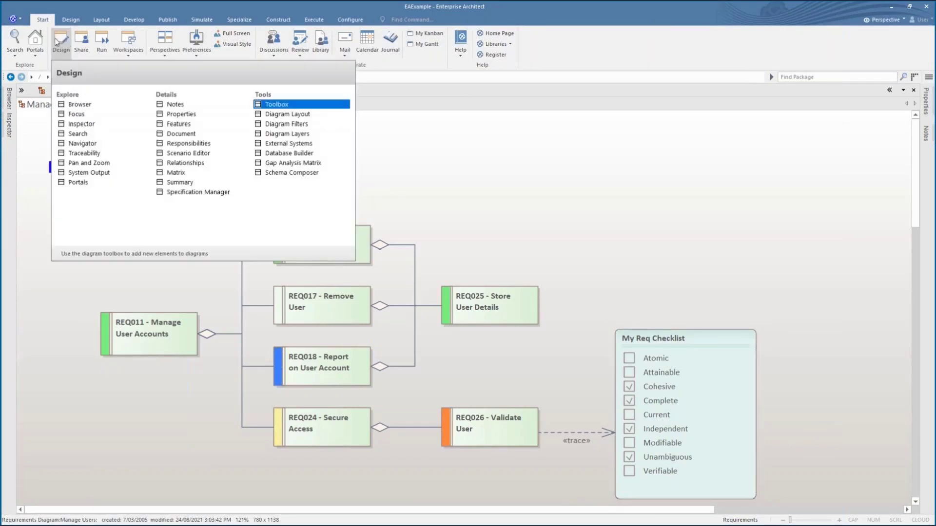
{"action": "left_click", "coordinate": [276, 105]}
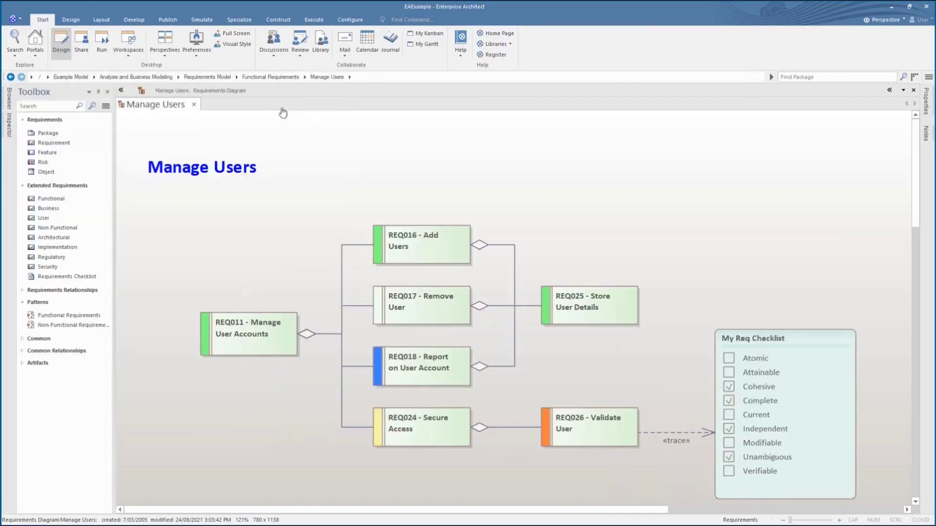
{"action": "left_click", "coordinate": [78, 277]}
{"action": "left_click", "coordinate": [810, 230]}
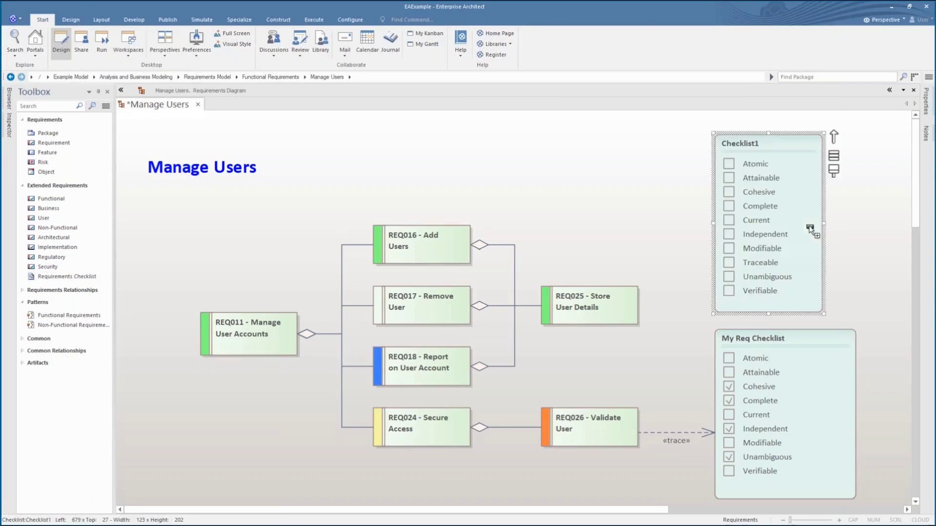
Connect REQ025 Store User Details to the new checklist with a Trace relationship
{"action": "left_click", "coordinate": [628, 305]}
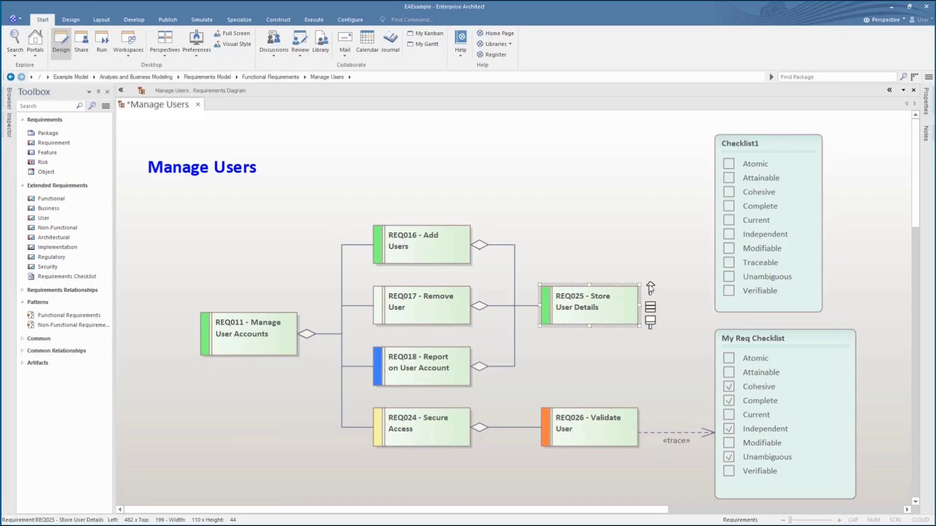
{"action": "left_click_drag", "start_coordinate": [651, 288], "coordinate": [732, 250]}
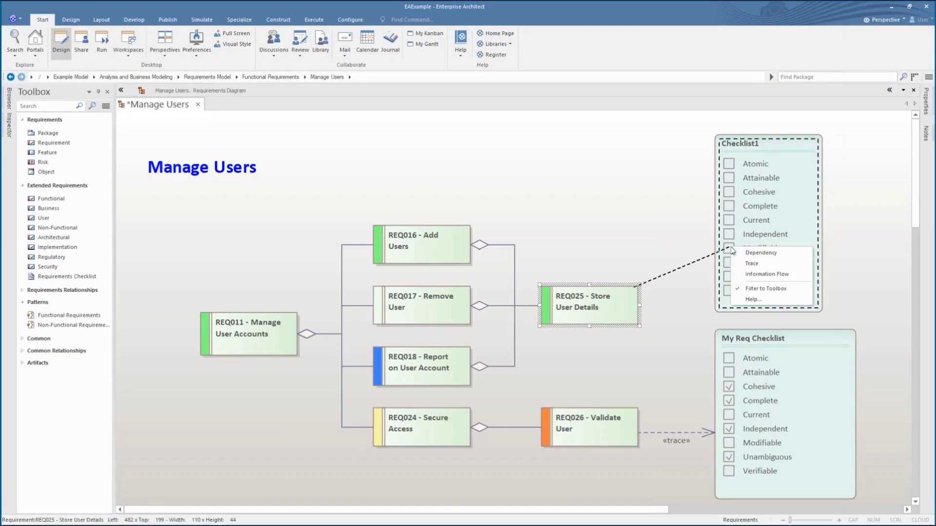
{"action": "left_click", "coordinate": [752, 263]}
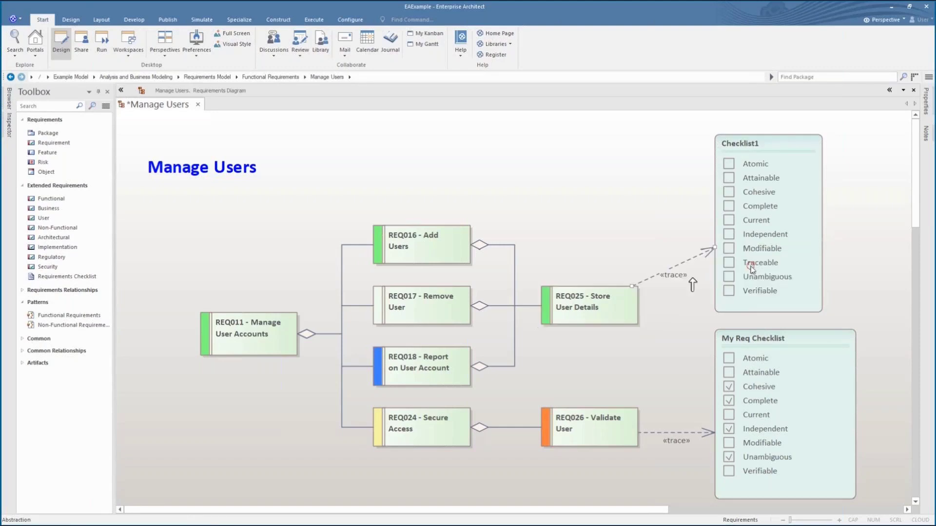
Add a "Checked by Boss" item at the end of Checklist1's items
{"action": "double_click", "coordinate": [762, 146]}
{"action": "left_click", "coordinate": [367, 307]}
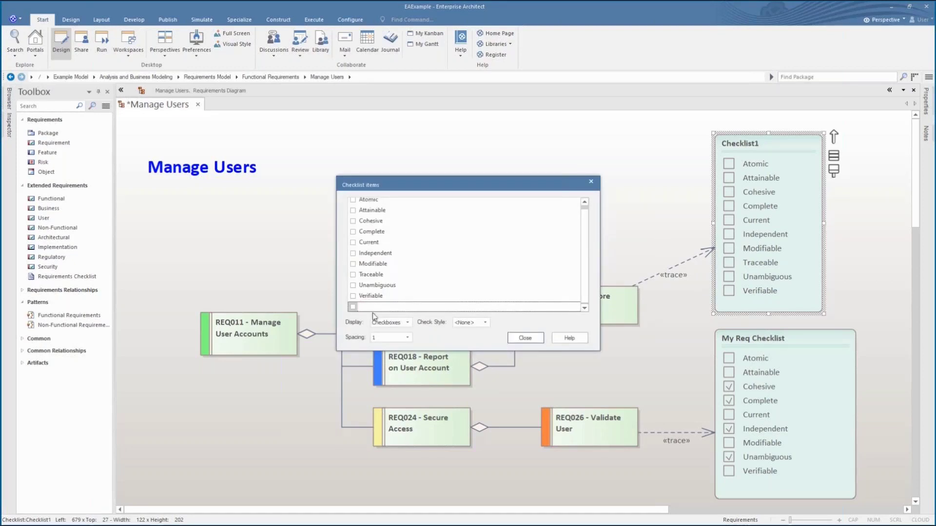
{"action": "type", "text": "Checked by Boss"}
{"action": "key", "text": "Return"}
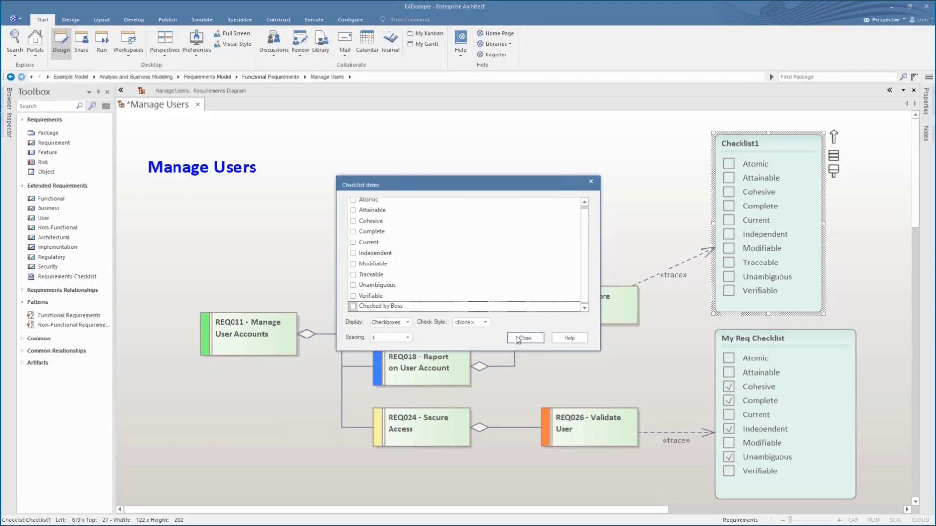
{"action": "left_click", "coordinate": [524, 339]}
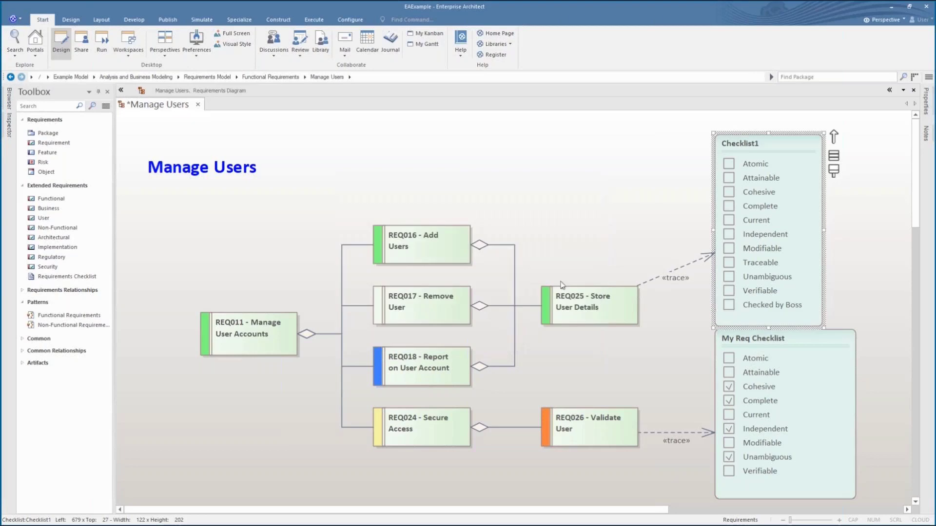
Delete the Independent item from Checklist1's items
{"action": "double_click", "coordinate": [752, 226]}
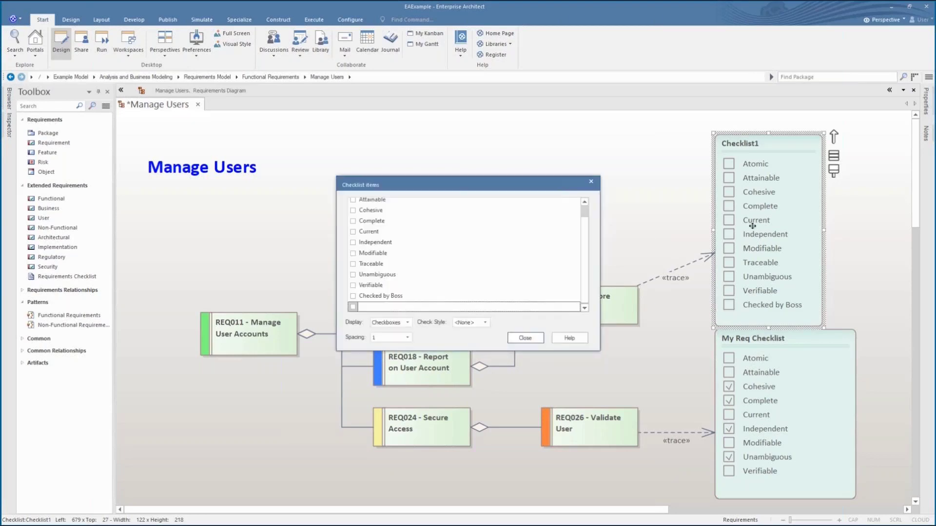
{"action": "left_click", "coordinate": [585, 254]}
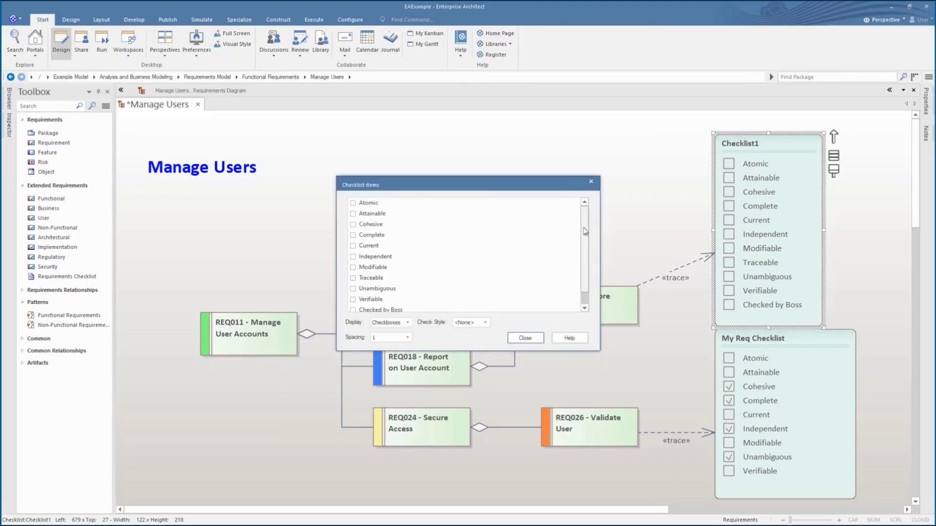
{"action": "left_click", "coordinate": [371, 257]}
{"action": "right_click", "coordinate": [372, 258]}
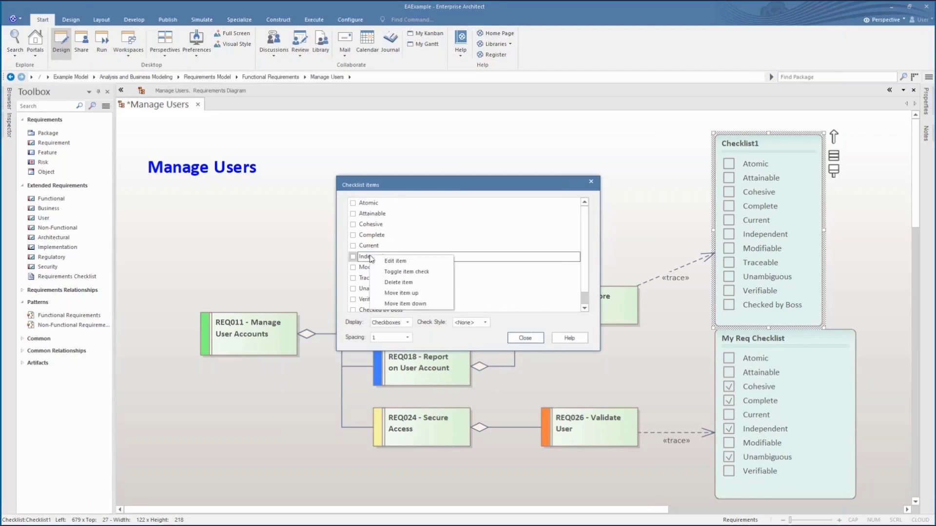
{"action": "left_click", "coordinate": [393, 283]}
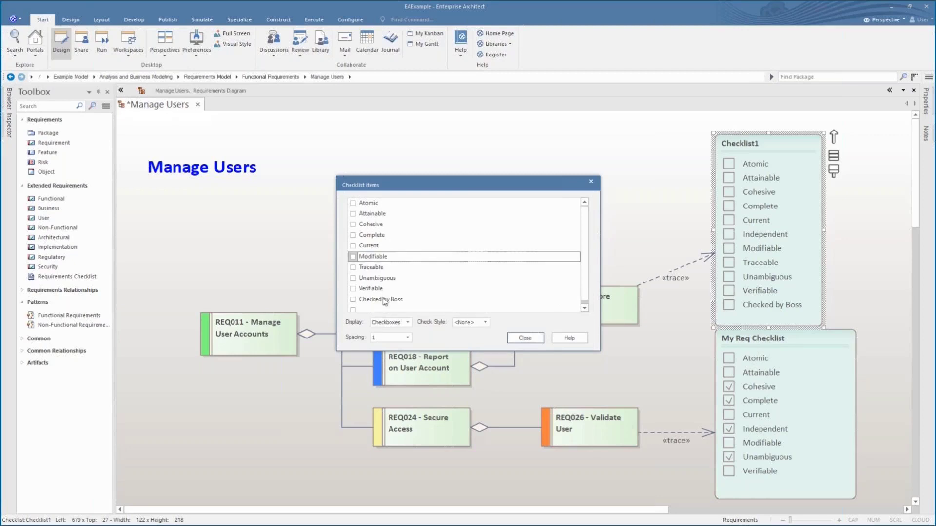
Reorder Checklist1 so "Checked by Boss" sits directly above Unambiguous, and shorten the element to a height of about 202
{"action": "left_click", "coordinate": [383, 299]}
{"action": "right_click", "coordinate": [383, 298]}
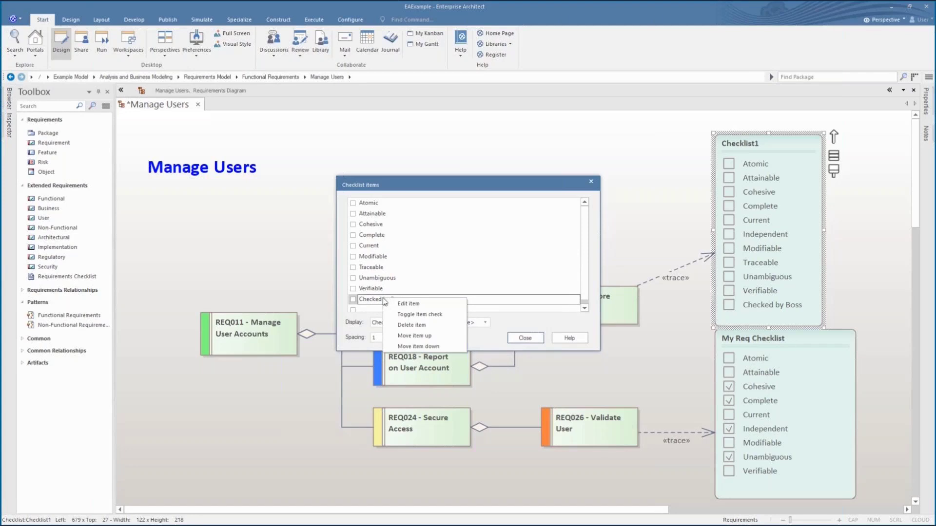
{"action": "left_click", "coordinate": [402, 337]}
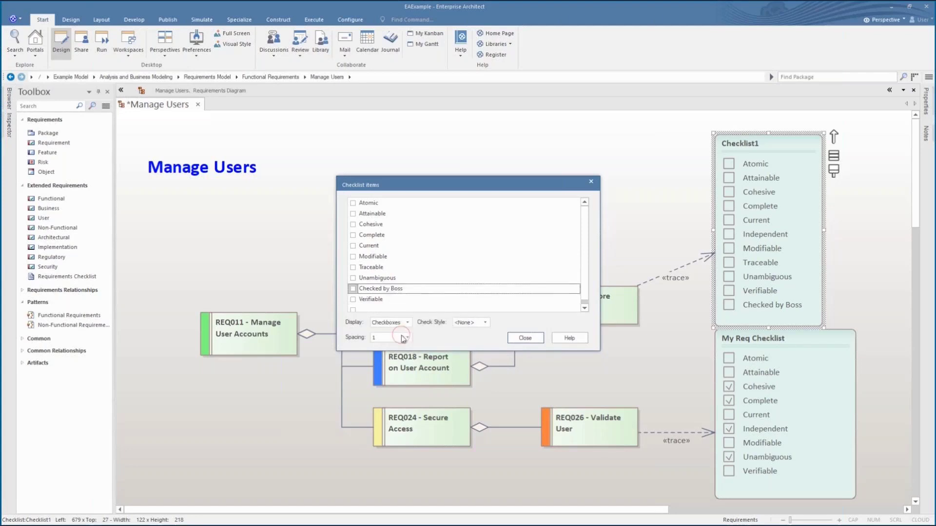
{"action": "right_click", "coordinate": [392, 289]}
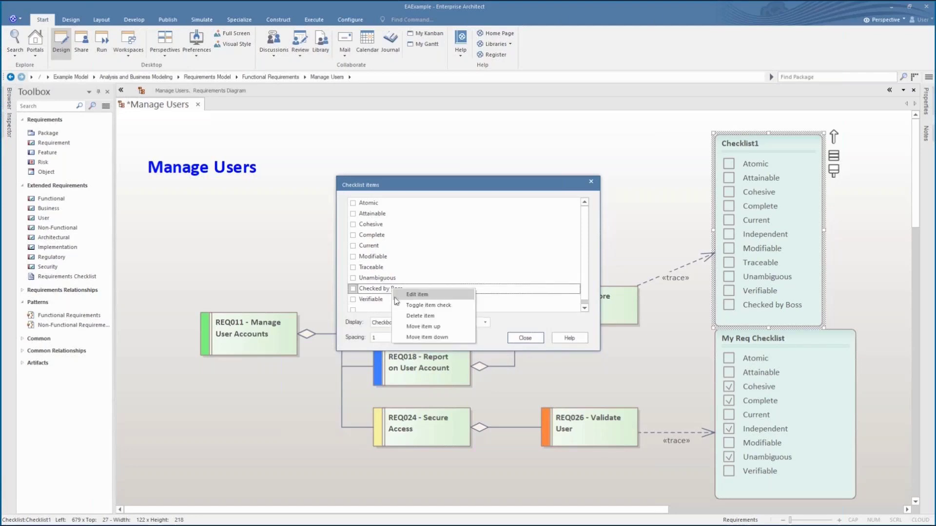
{"action": "left_click", "coordinate": [409, 326]}
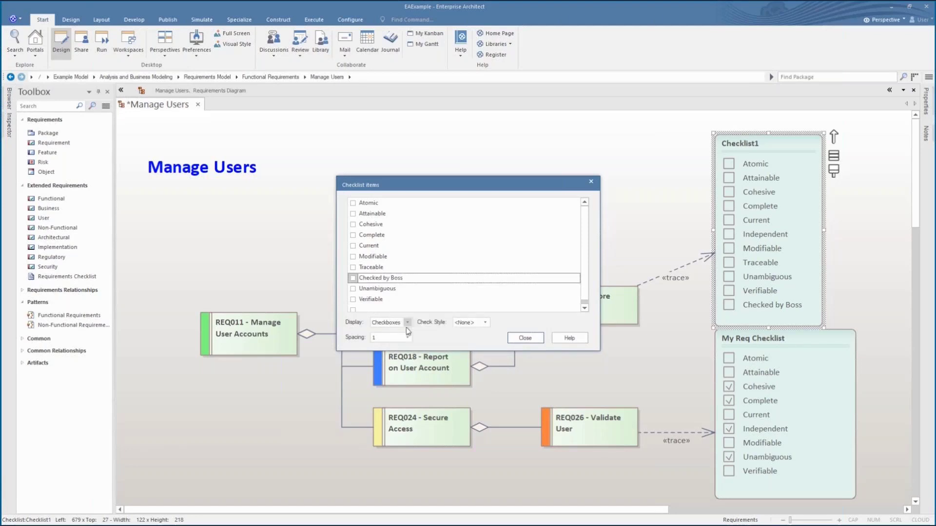
{"action": "left_click", "coordinate": [531, 341]}
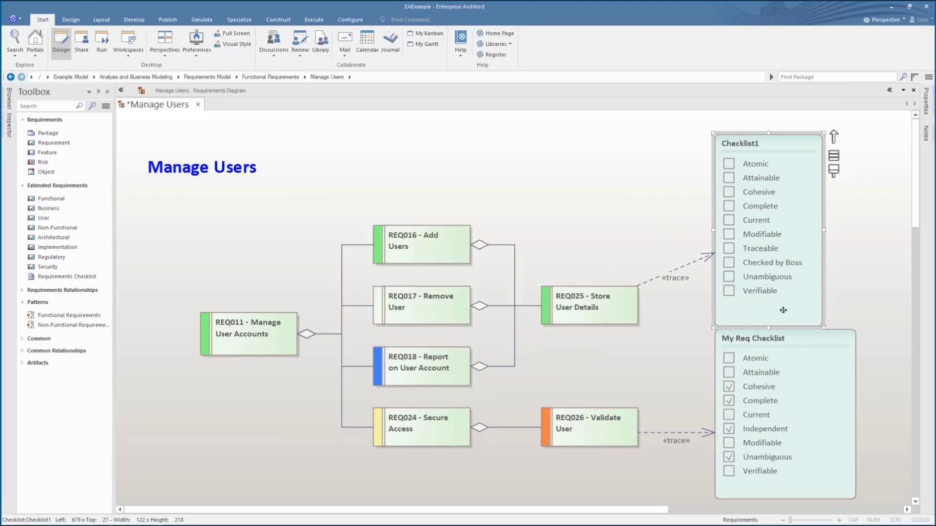
{"action": "left_click_drag", "start_coordinate": [768, 328], "coordinate": [767, 319]}
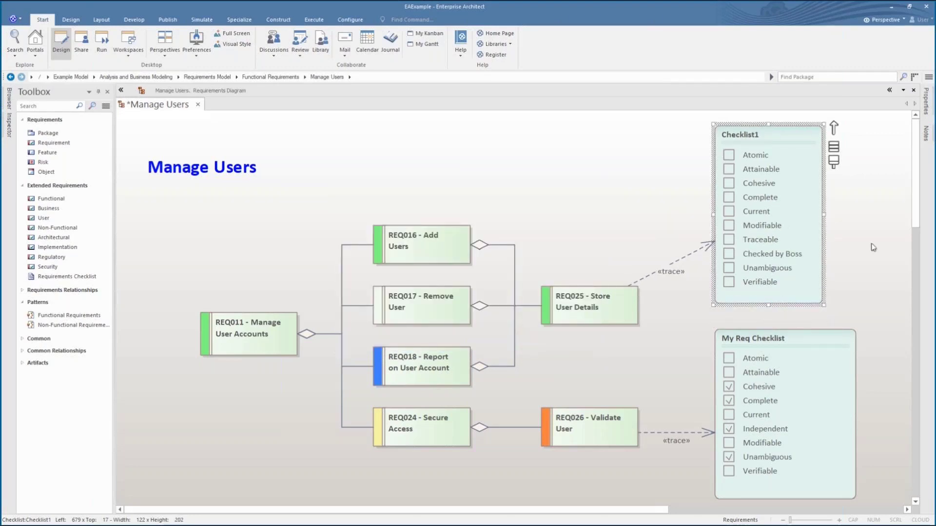
Rename Checklist1 to "My Requirements List" in its element properties
{"action": "left_click", "coordinate": [925, 96]}
{"action": "left_click", "coordinate": [925, 96]}
{"action": "left_click", "coordinate": [926, 97]}
{"action": "left_click", "coordinate": [788, 143]}
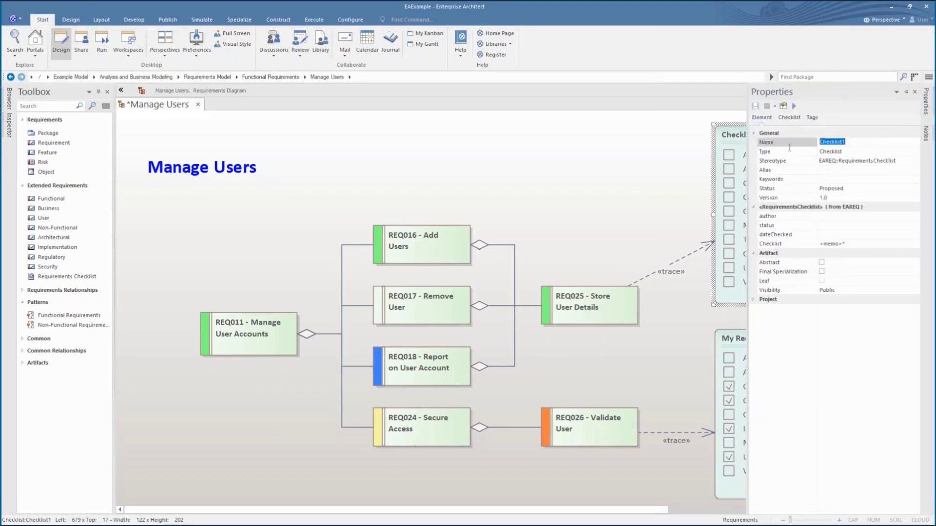
{"action": "type", "text": "My Requirements List"}
Examine the XML item definitions in the Checklist tagged value of My Requirements List
{"action": "left_click", "coordinate": [844, 244]}
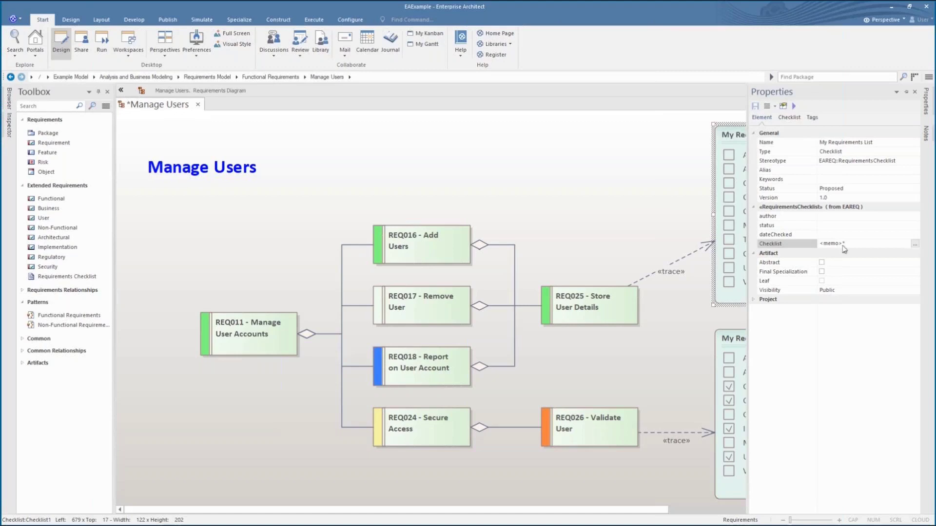
{"action": "left_click", "coordinate": [915, 244]}
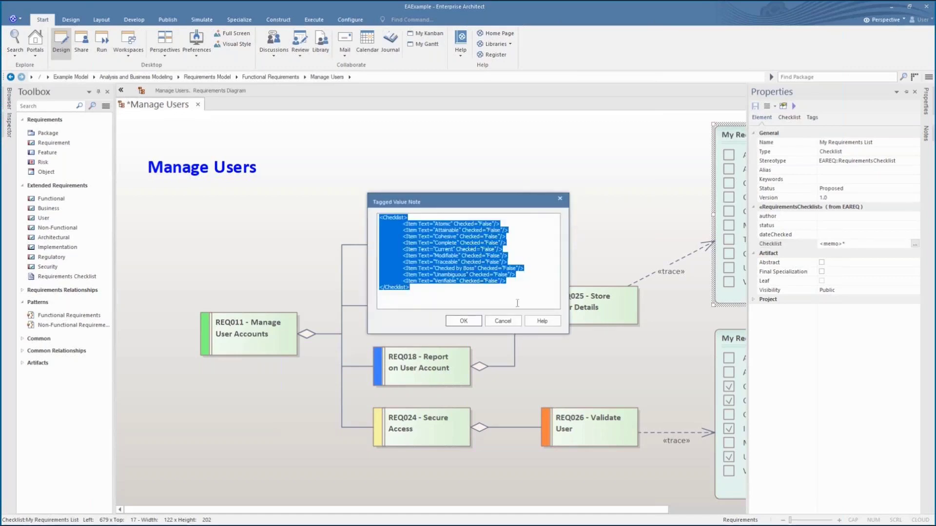
{"action": "left_click", "coordinate": [471, 324]}
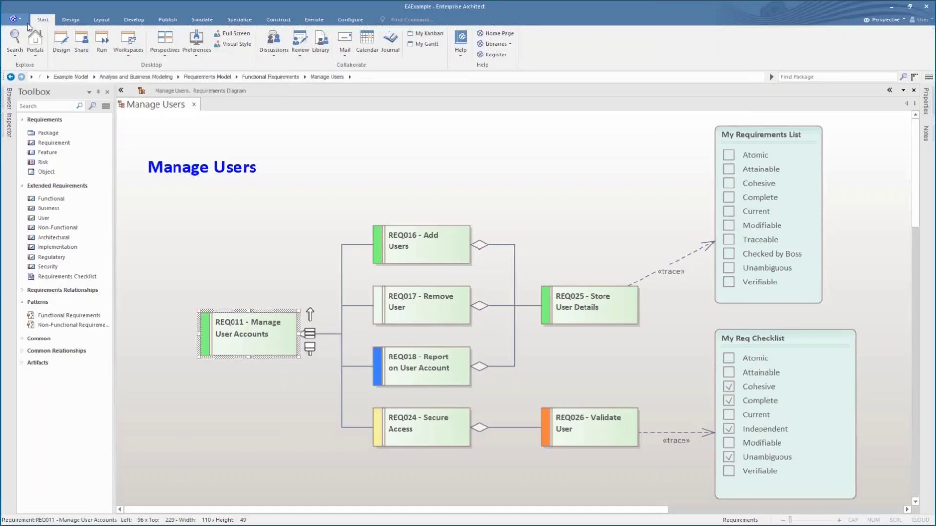
Show the Notes compartment on the REQ011 Manage User Accounts element
{"action": "right_click", "coordinate": [261, 343]}
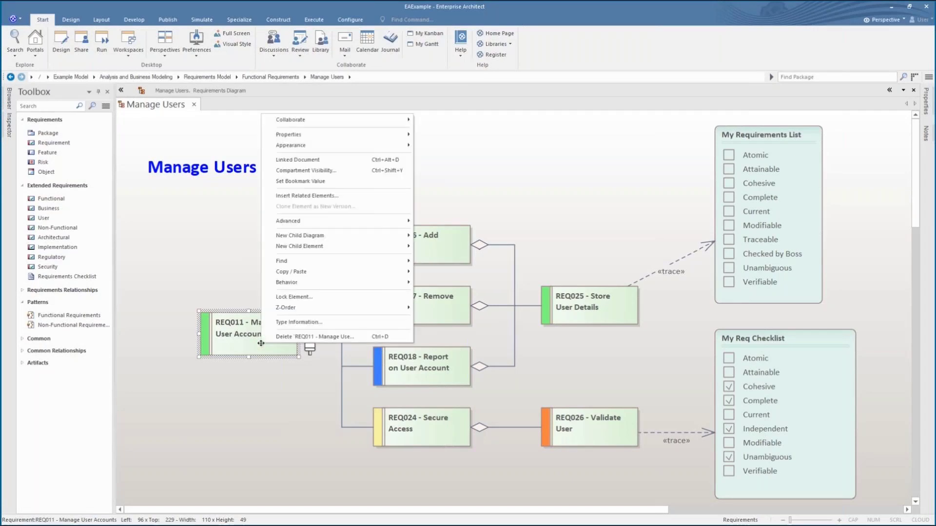
{"action": "left_click", "coordinate": [302, 170]}
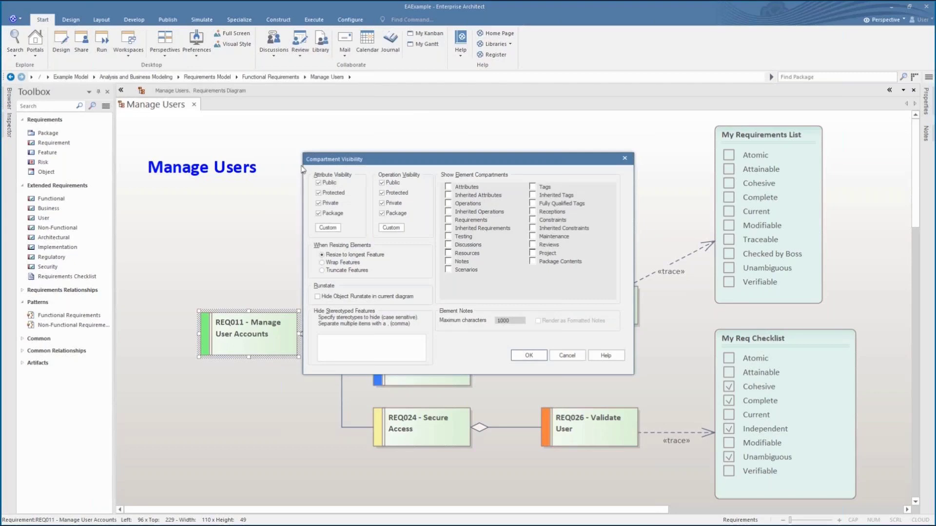
{"action": "left_click", "coordinate": [448, 262]}
{"action": "left_click", "coordinate": [528, 355]}
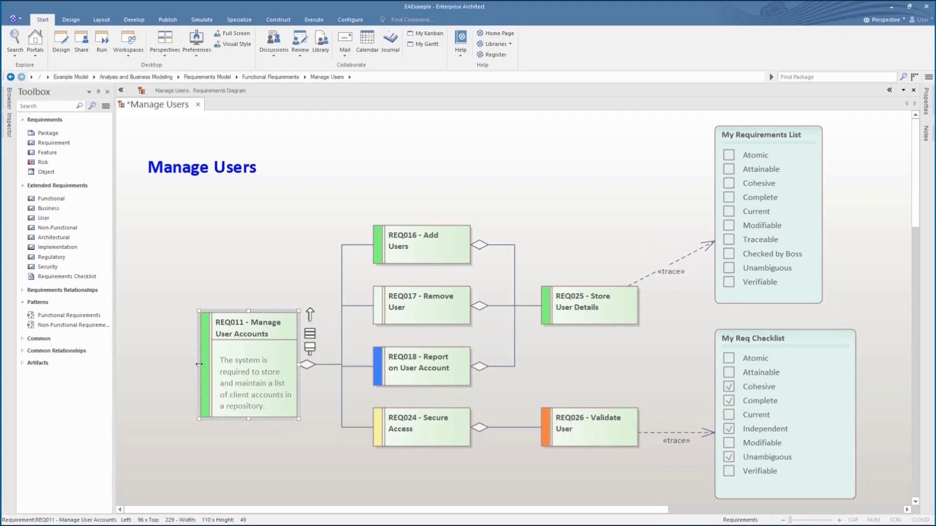
Widen the REQ011 element toward the diagram's outer edge to a width of about 184, and save the diagram
{"action": "left_click_drag", "start_coordinate": [199, 365], "coordinate": [134, 357]}
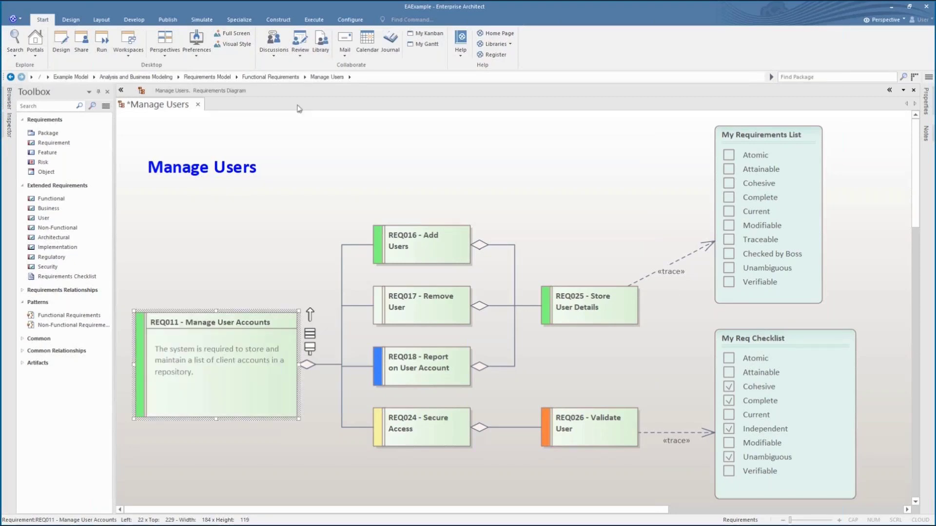
{"action": "left_click", "coordinate": [319, 153]}
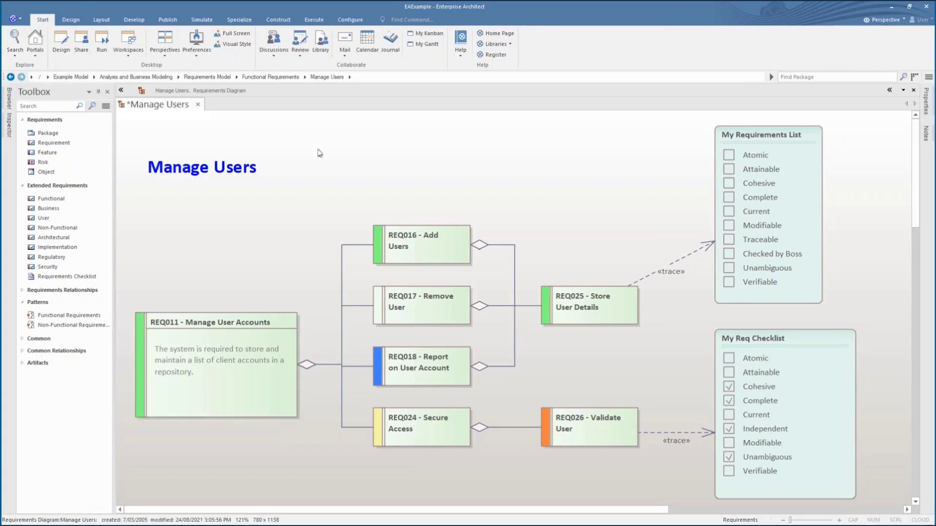
{"action": "key", "text": "ctrl+s"}
Create a linked document for REQ011 Manage User Accounts from the Requirements Approval template, look through it and close it
{"action": "right_click", "coordinate": [226, 389]}
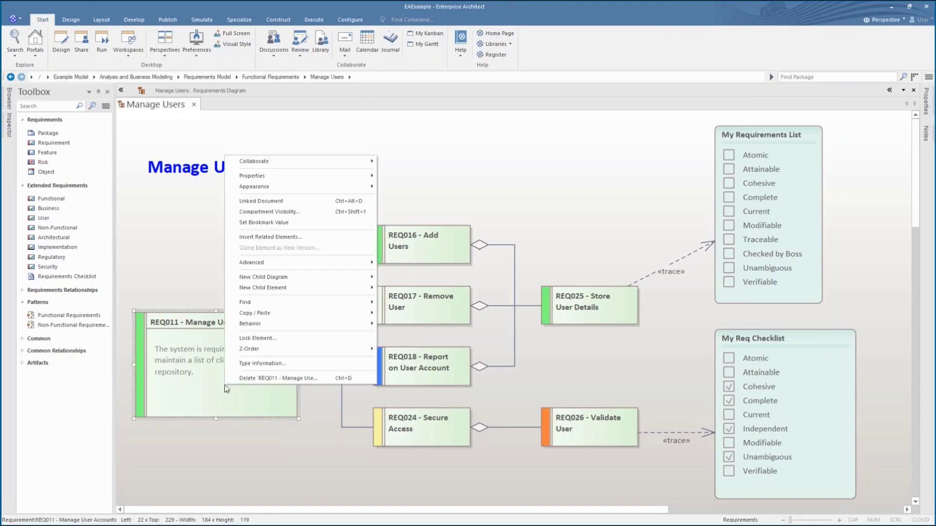
{"action": "left_click", "coordinate": [300, 201]}
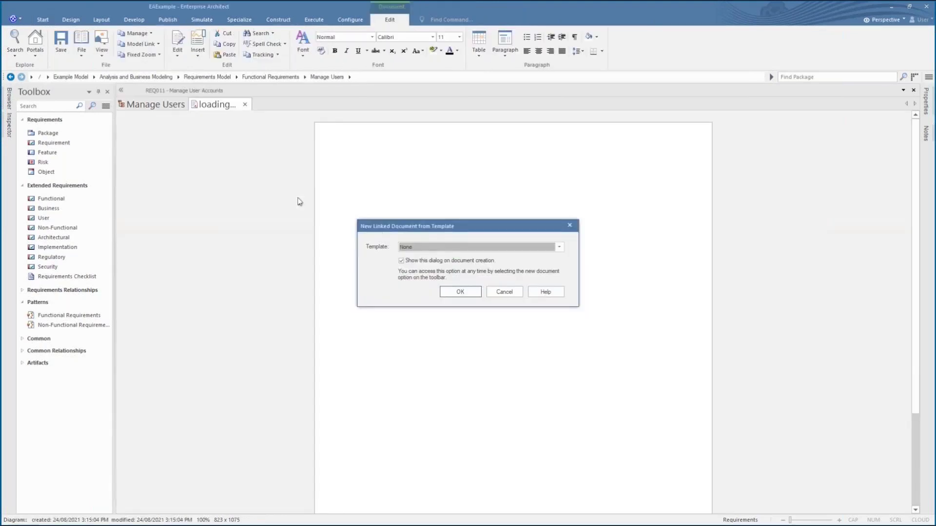
{"action": "left_click", "coordinate": [561, 247]}
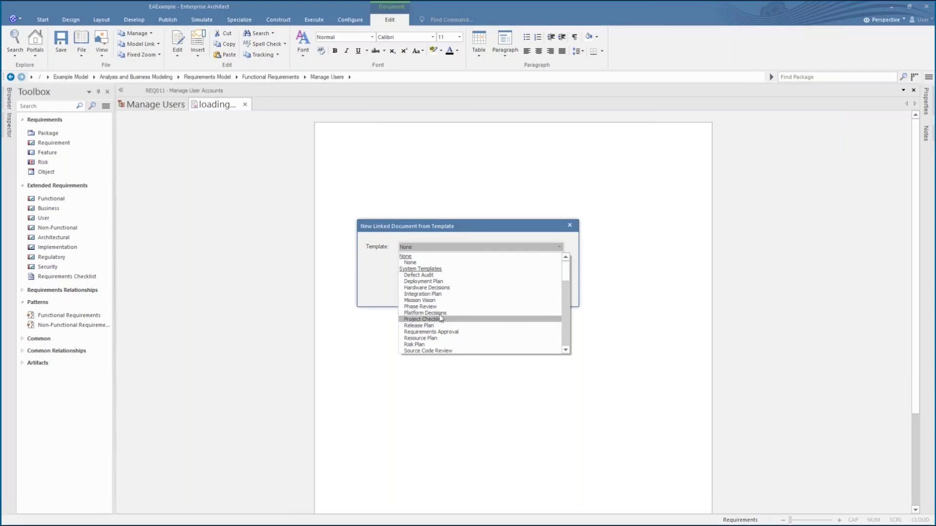
{"action": "left_click", "coordinate": [444, 332]}
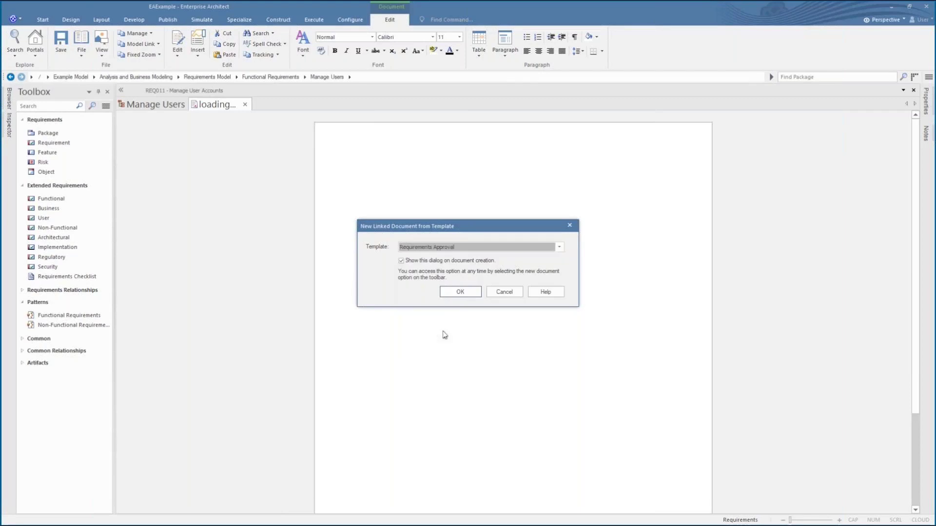
{"action": "left_click", "coordinate": [464, 294]}
{"action": "scroll", "coordinate": [464, 295], "scroll_direction": "down", "scroll_amount": 1}
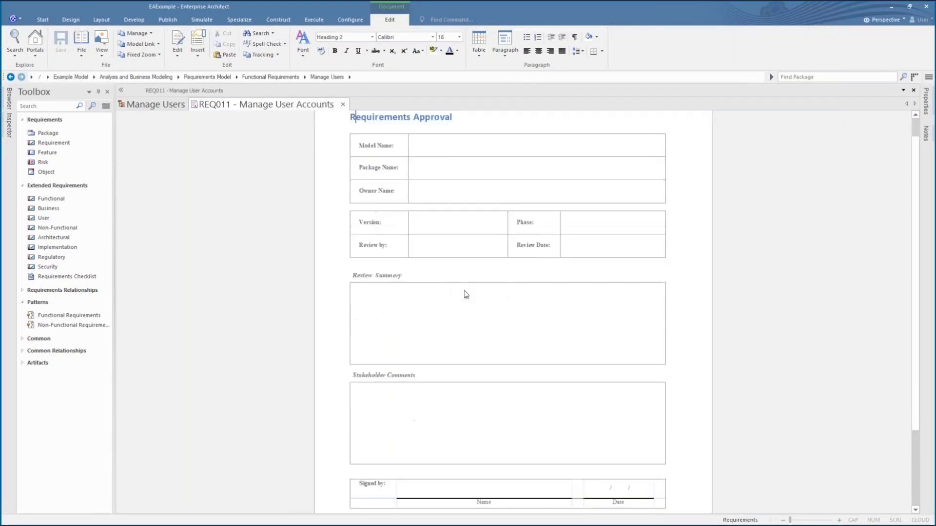
{"action": "scroll", "coordinate": [547, 318], "scroll_direction": "down", "scroll_amount": 2}
{"action": "scroll", "coordinate": [560, 334], "scroll_direction": "up", "scroll_amount": 3}
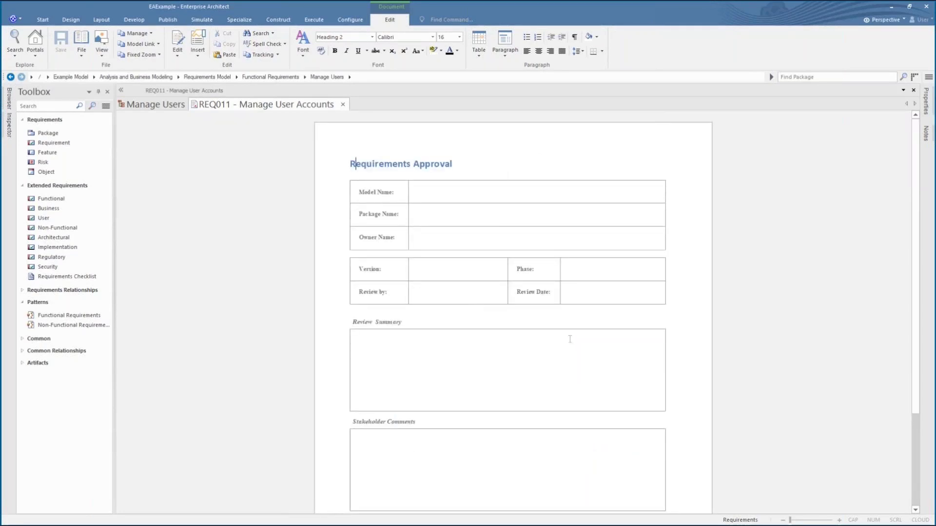
{"action": "left_click", "coordinate": [342, 105]}
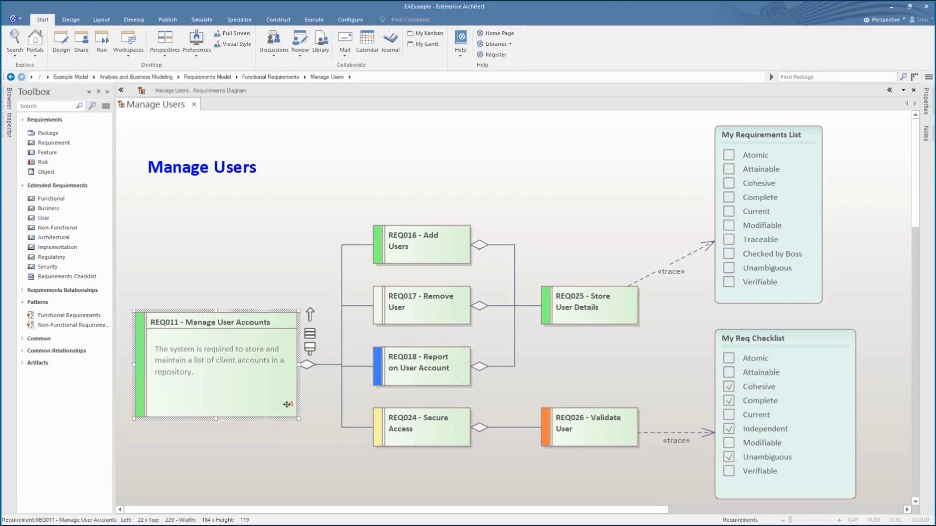
Reopen the linked document of REQ011 Manage User Accounts to check its content, and close it
{"action": "right_click", "coordinate": [251, 382]}
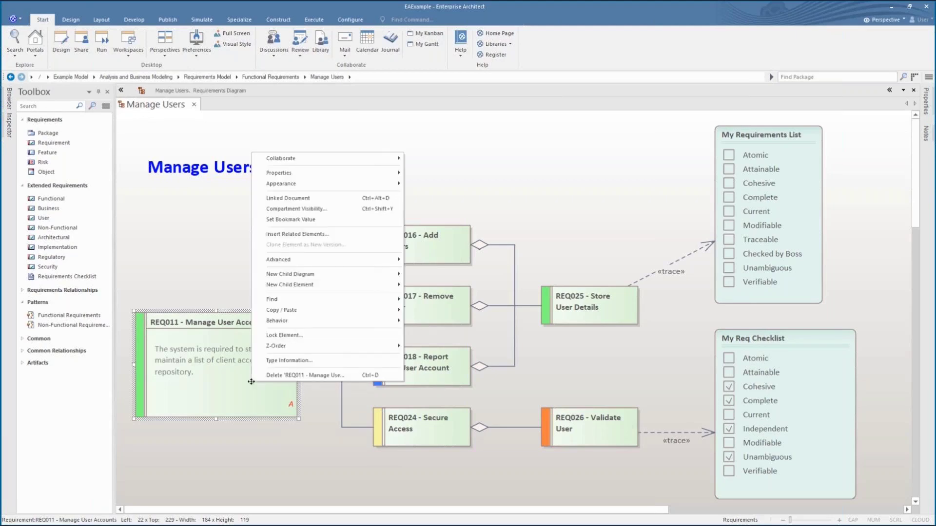
{"action": "left_click", "coordinate": [288, 198]}
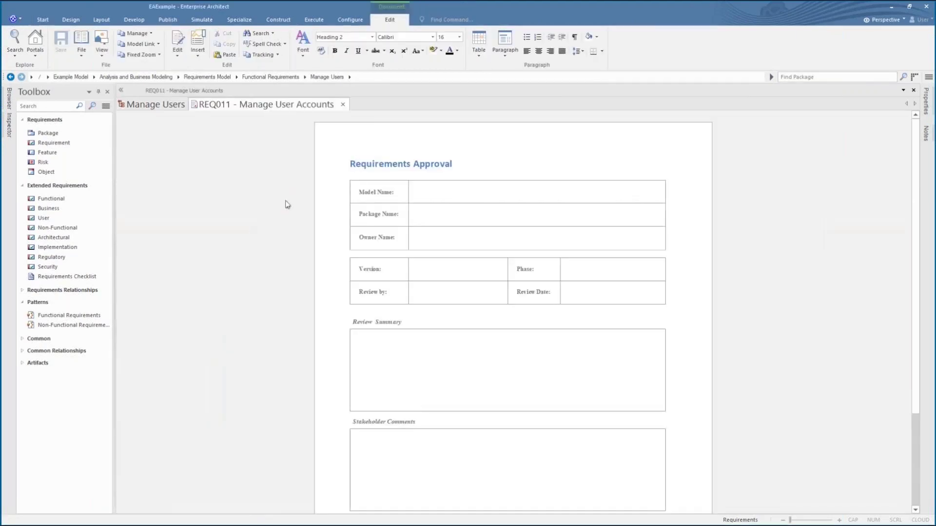
{"action": "left_click", "coordinate": [343, 104]}
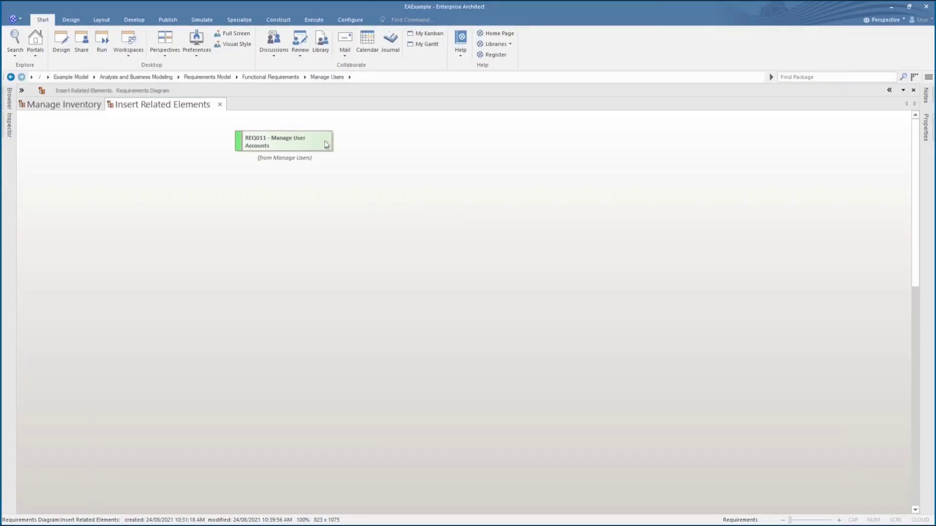
Start inserting related elements for REQ011 Manage User Accounts and set the relationship search depth to 2 levels
{"action": "left_click", "coordinate": [322, 143]}
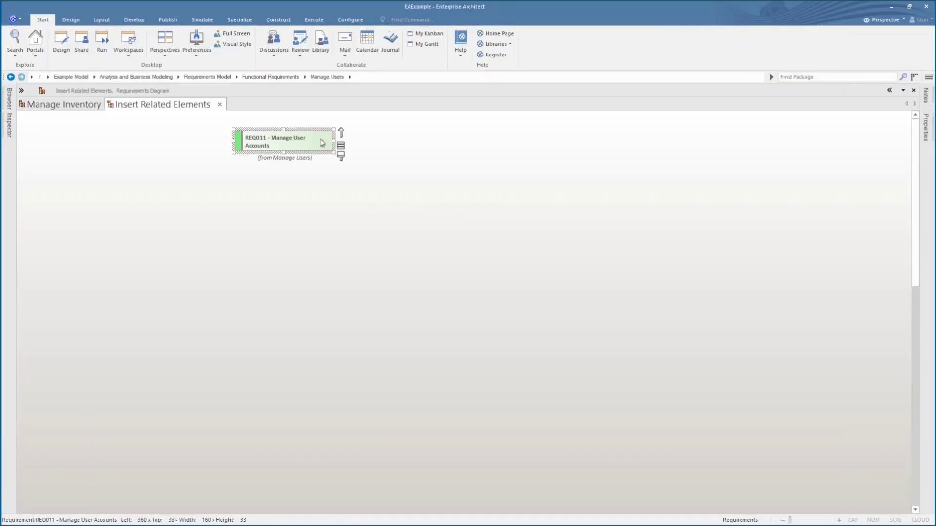
{"action": "right_click", "coordinate": [322, 142]}
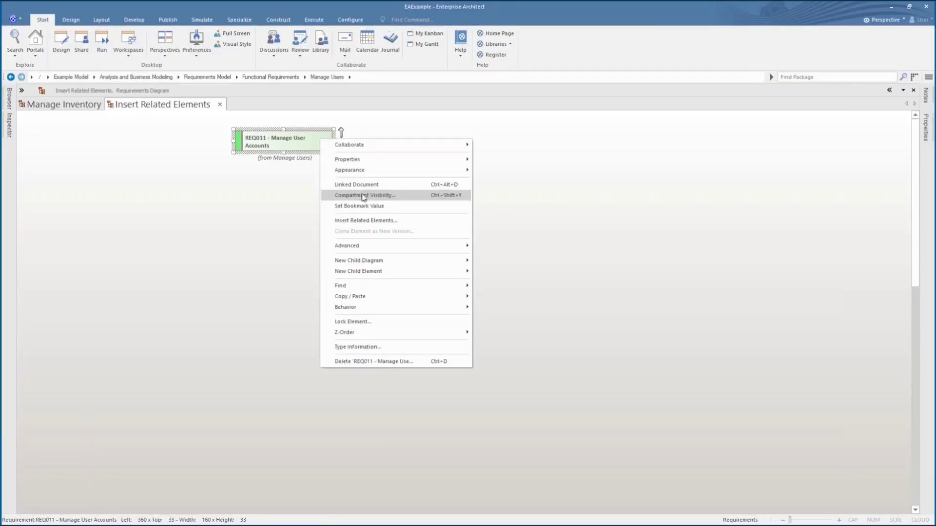
{"action": "left_click", "coordinate": [366, 220]}
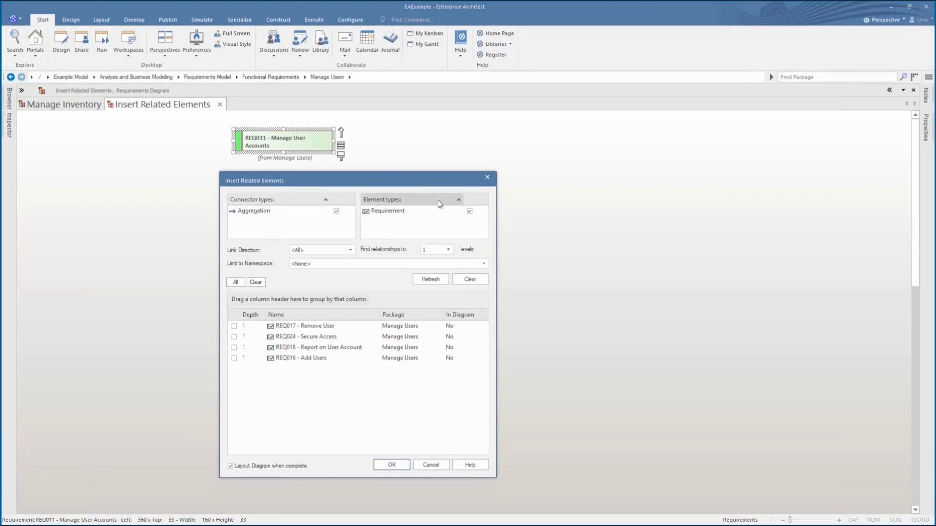
{"action": "left_click", "coordinate": [438, 203]}
{"action": "left_click", "coordinate": [449, 249]}
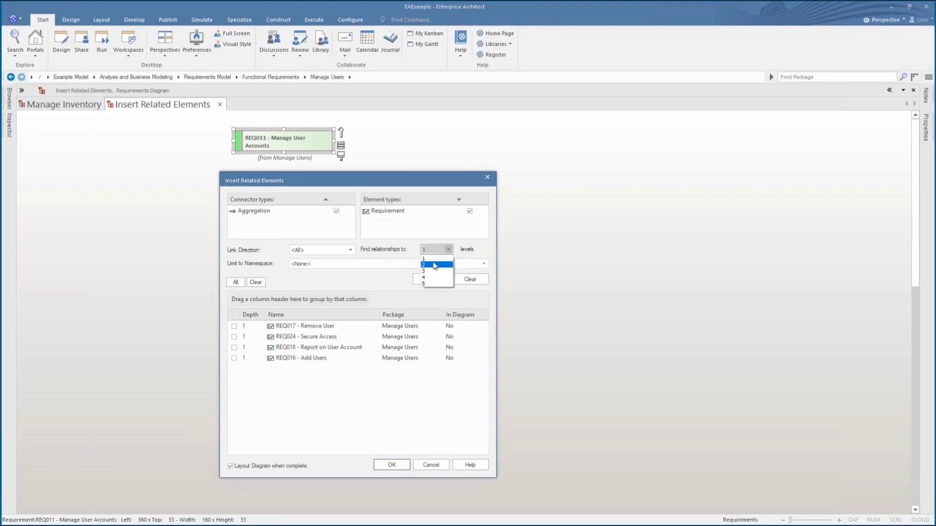
{"action": "left_click", "coordinate": [435, 265]}
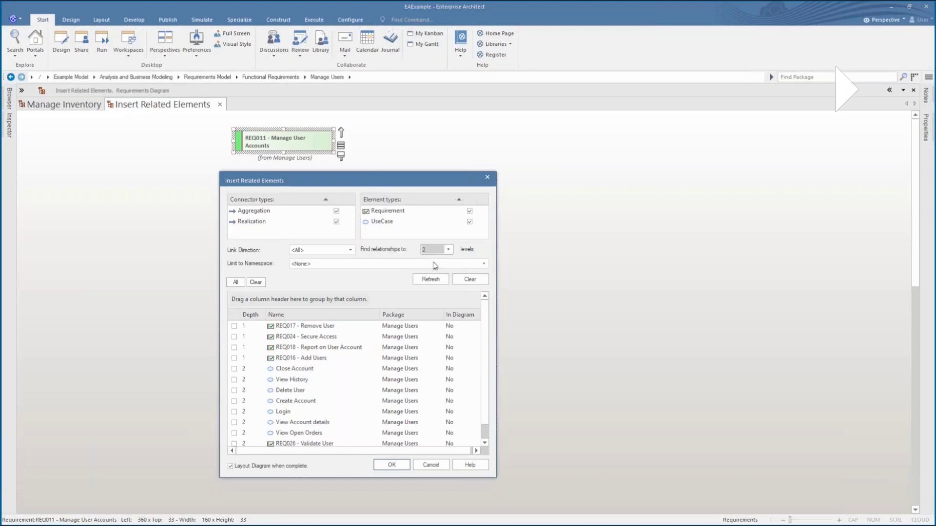
Exclude the UseCase element type, refresh the related elements, insert all the remaining requirements into the diagram and save it
{"action": "left_click", "coordinate": [471, 223]}
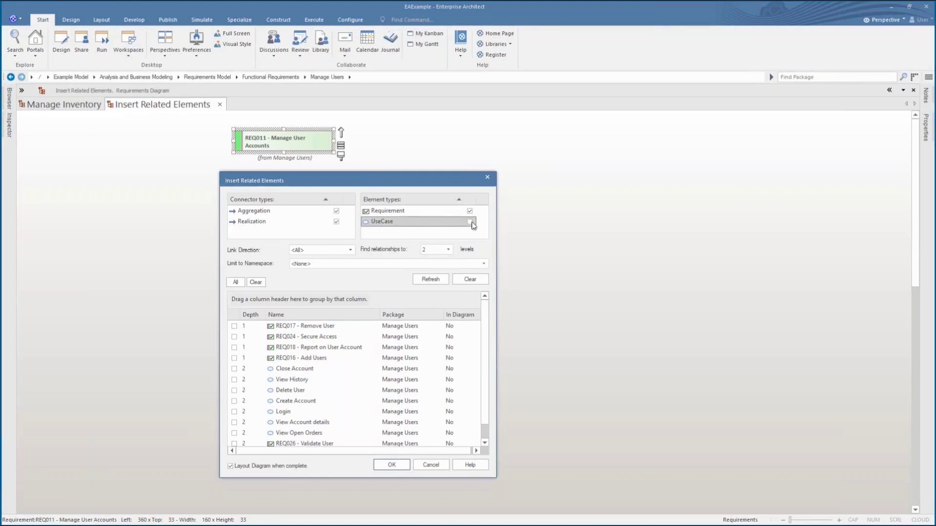
{"action": "left_click", "coordinate": [442, 280]}
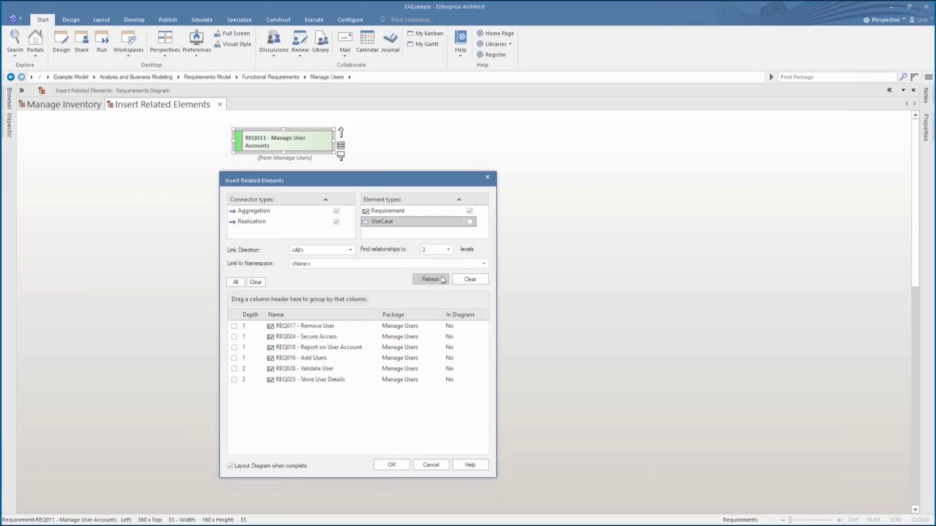
{"action": "left_click", "coordinate": [238, 282]}
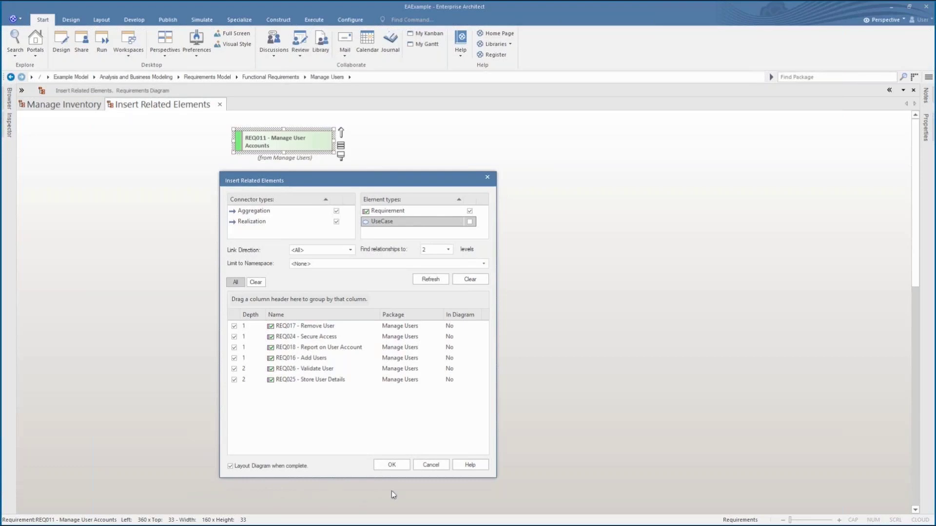
{"action": "left_click", "coordinate": [393, 465]}
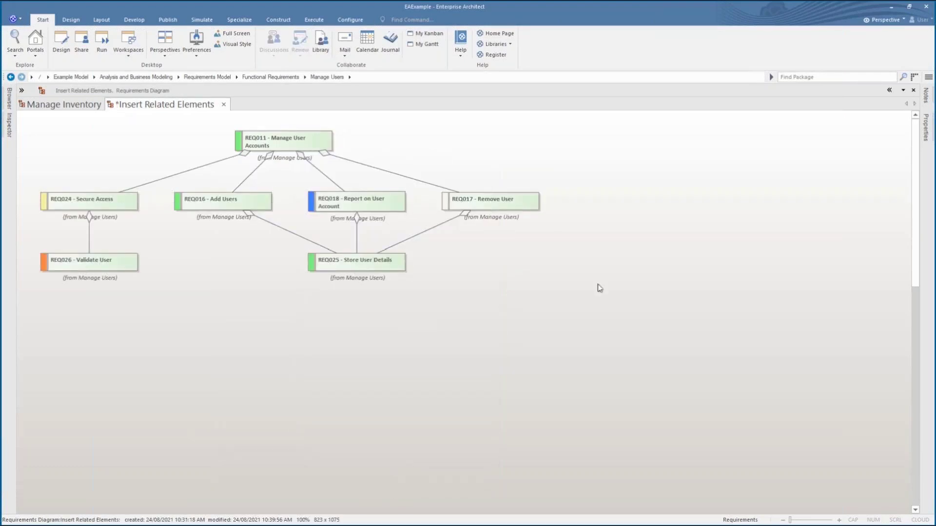
{"action": "key", "text": "ctrl+s"}
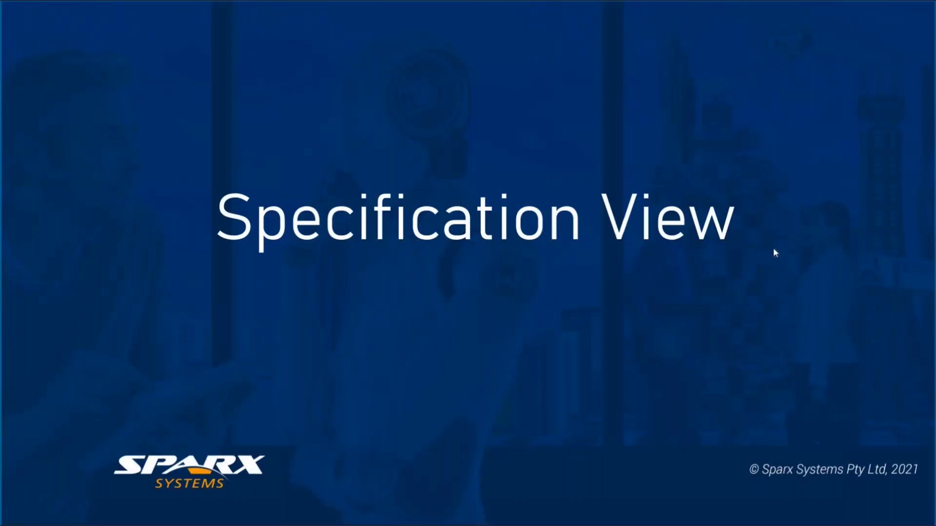
{"action": "key", "text": "space"}
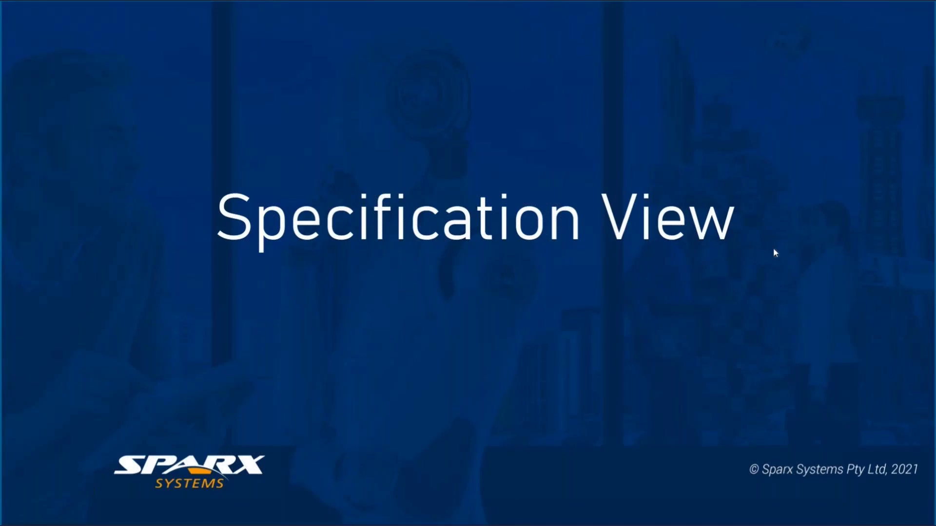
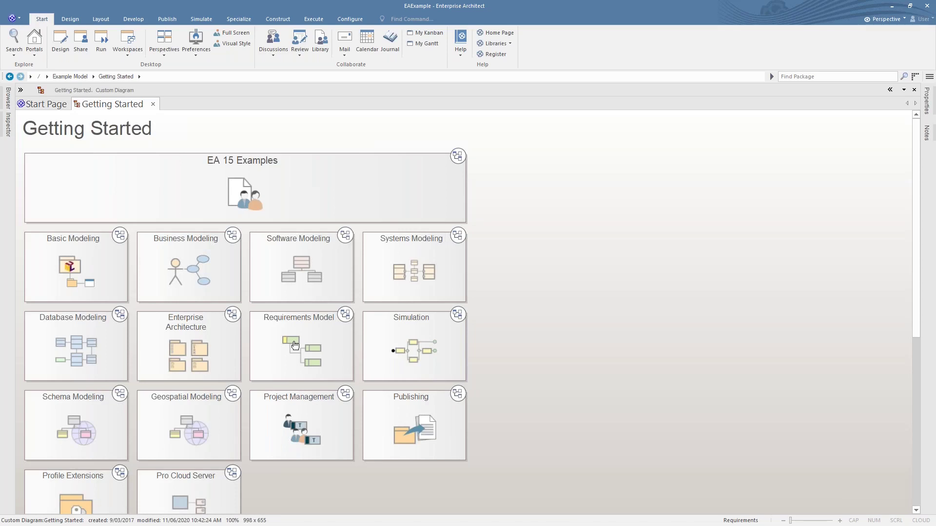
Open the Manage Inventory User Stories diagram from the Requirements Model examples and view the properties of the Stock Control Manager user story
{"action": "double_click", "coordinate": [295, 344]}
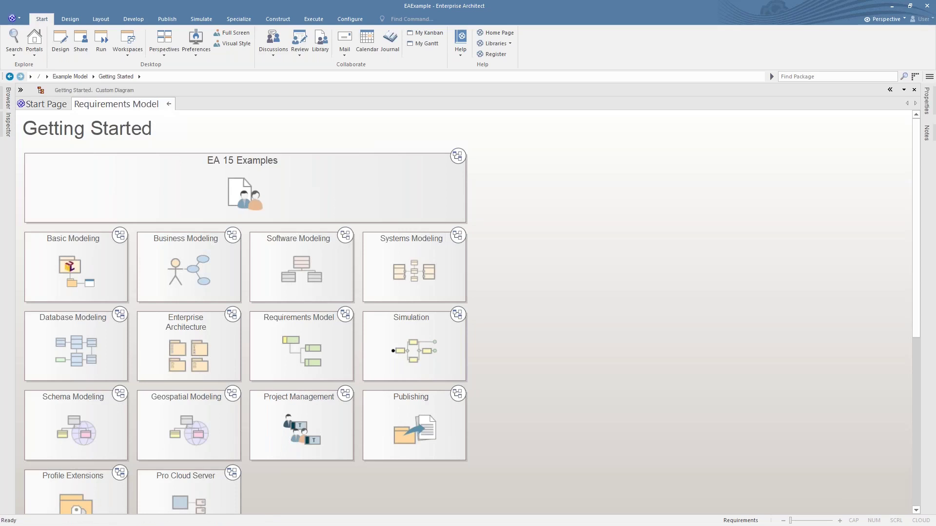
{"action": "double_click", "coordinate": [271, 384]}
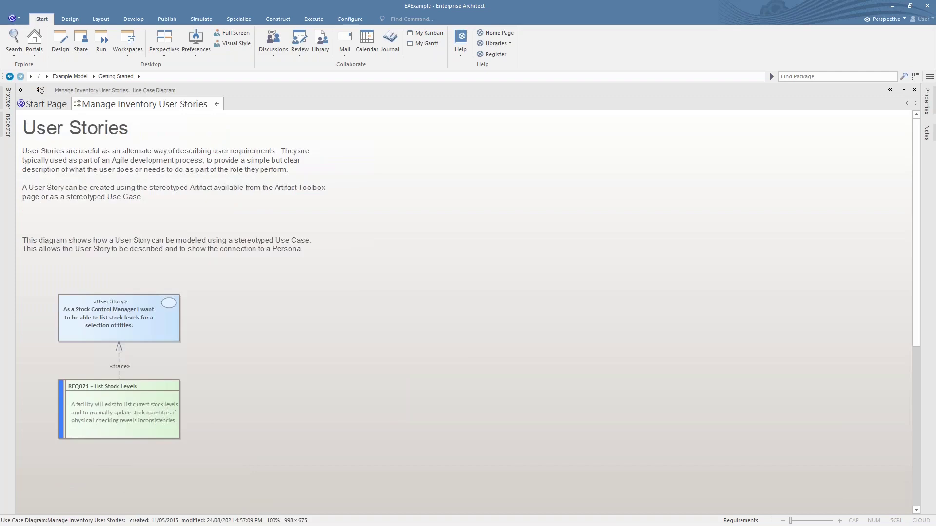
{"action": "left_click_drag", "start_coordinate": [113, 305], "coordinate": [114, 305]}
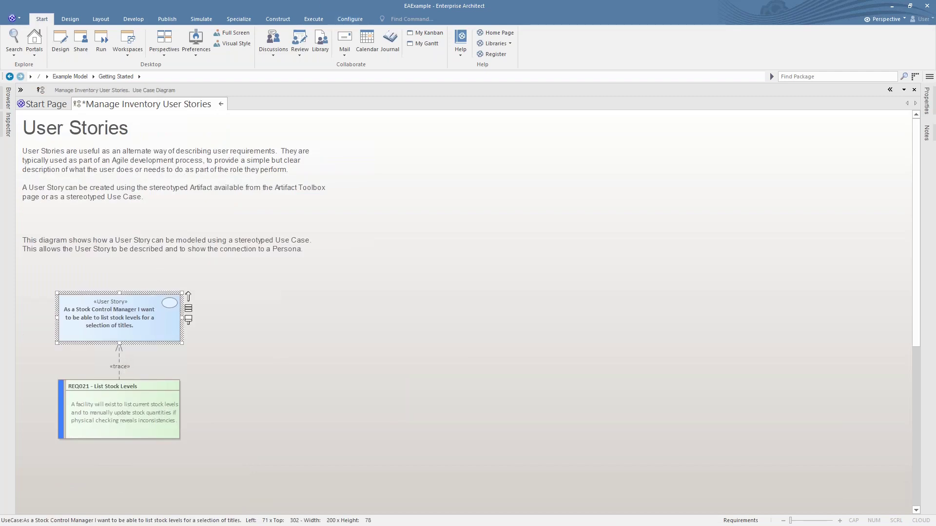
{"action": "right_click", "coordinate": [114, 306]}
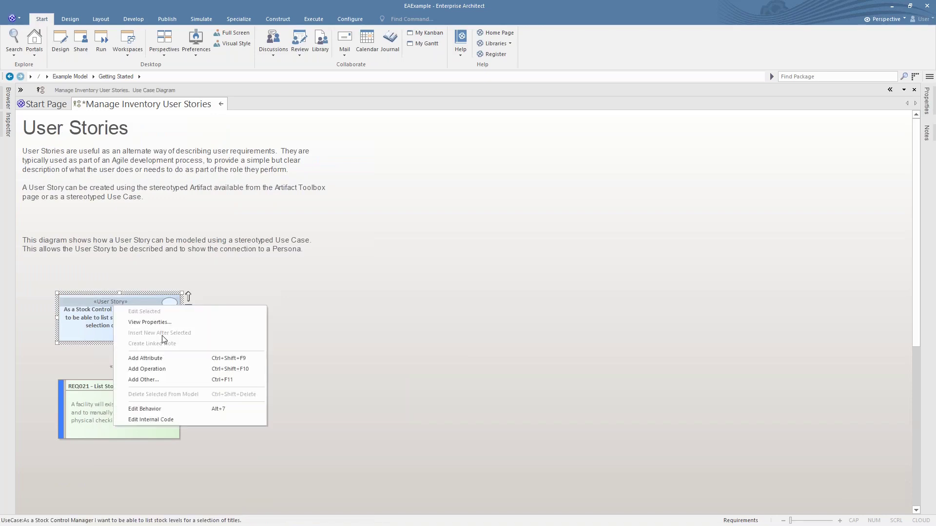
{"action": "left_click", "coordinate": [165, 321]}
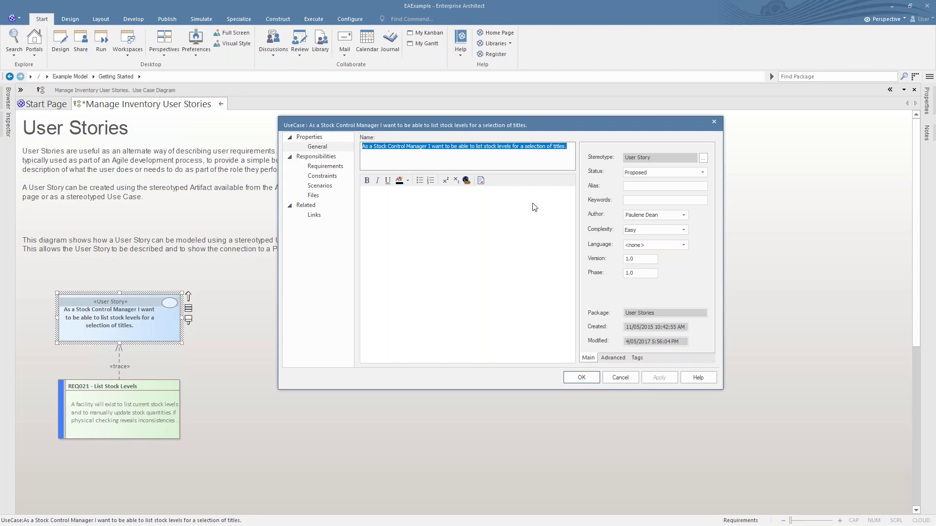
{"action": "left_click", "coordinate": [714, 122]}
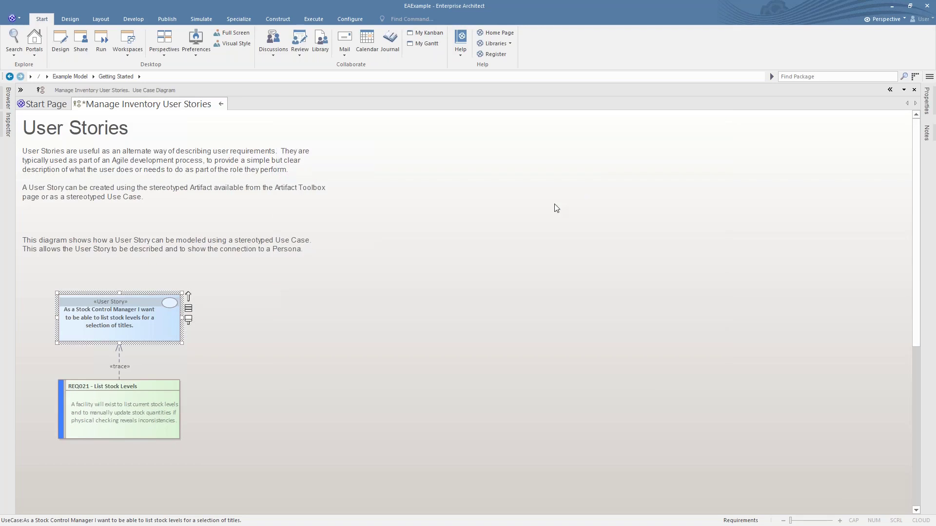
Open the documentation generation settings for the Stock Control Manager user story to look them over, and close them
{"action": "key", "text": "F8"}
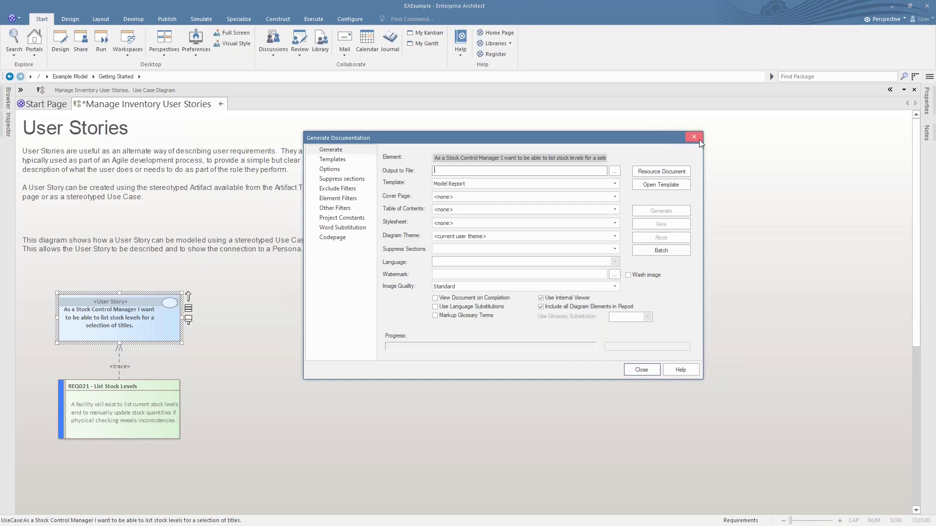
{"action": "left_click", "coordinate": [696, 138]}
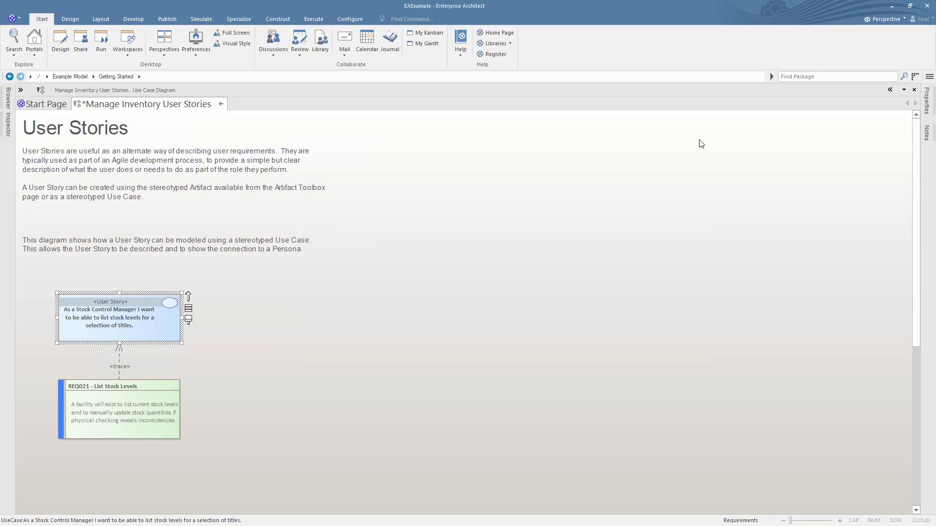